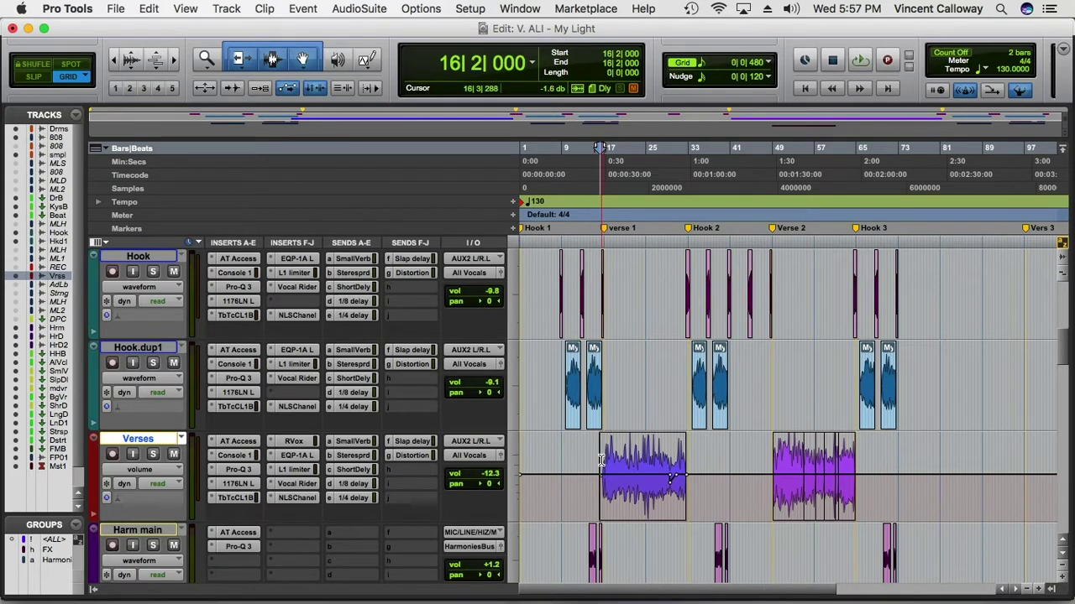
Play the verse 1 vocal, and bypass the inserts on the Verses track other than Pro-Q 3
{"action": "key", "text": "space"}
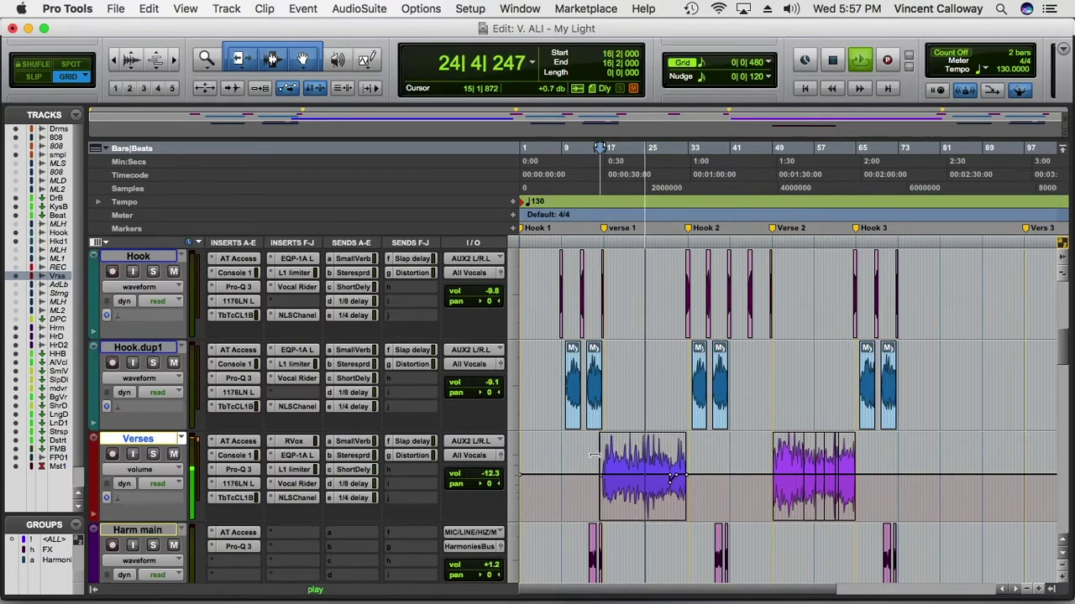
{"action": "key", "text": "space"}
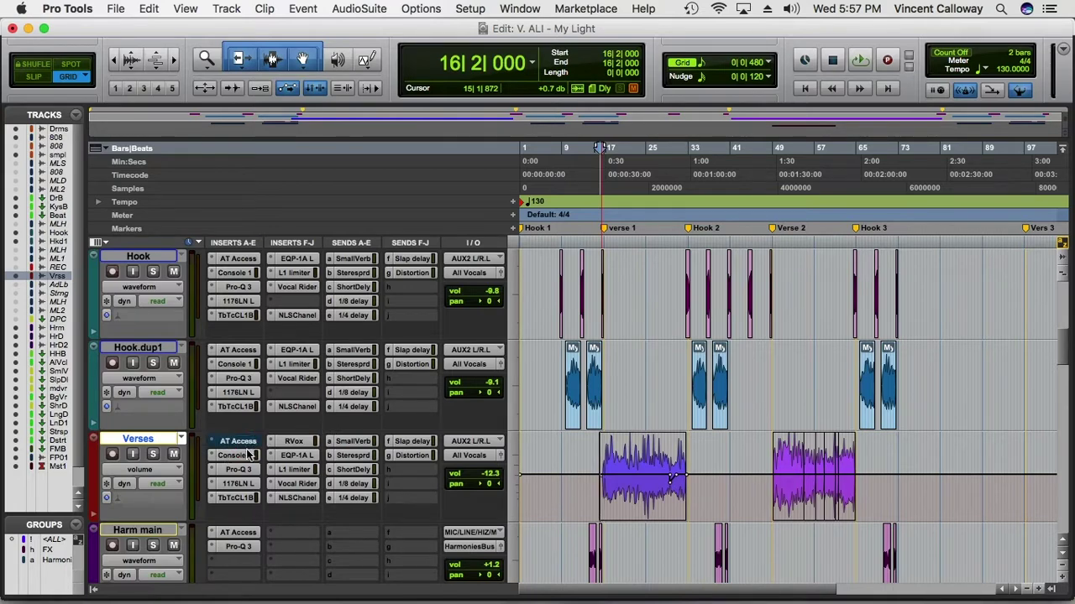
{"action": "left_click", "coordinate": [303, 456]}
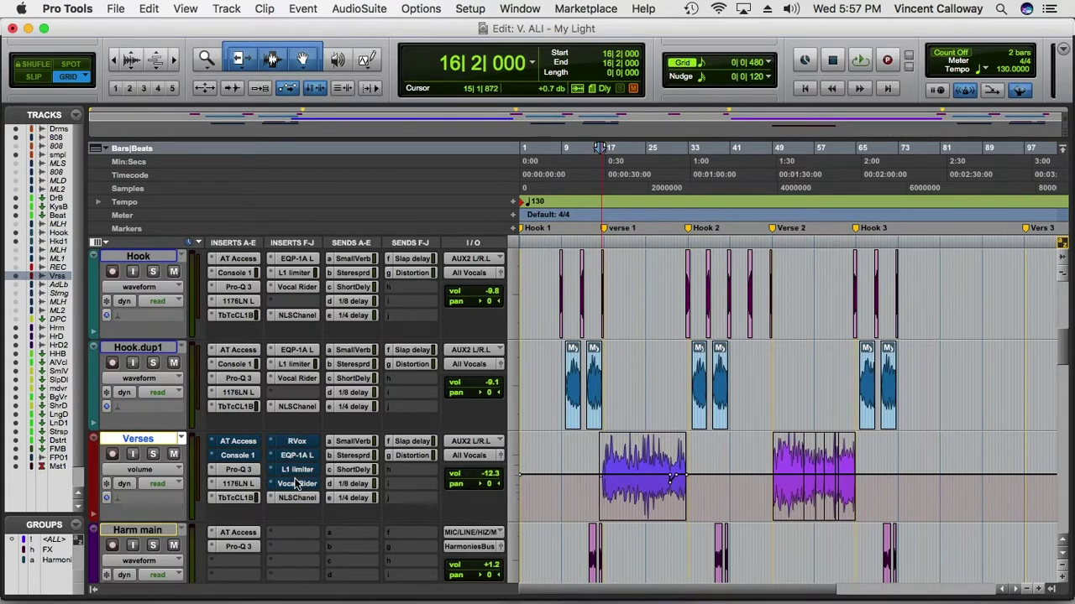
Open Pro-Q 3 on the Verses track, load its factory default preset and set the processing mode to Natural Phase
{"action": "left_click", "coordinate": [238, 470]}
{"action": "left_click", "coordinate": [270, 88]}
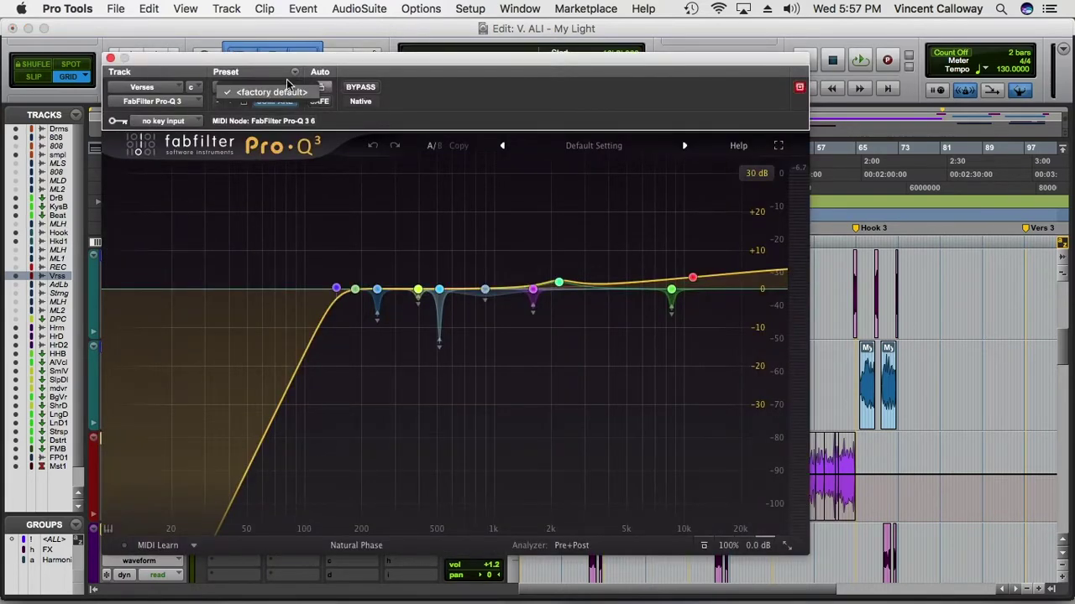
{"action": "left_click", "coordinate": [285, 92]}
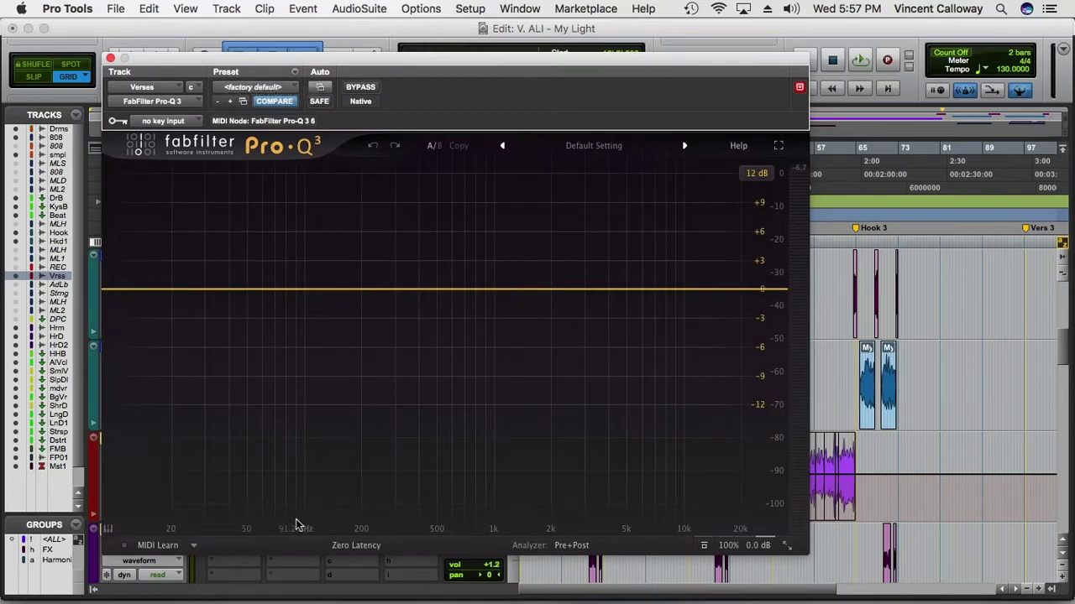
{"action": "left_click", "coordinate": [358, 547]}
{"action": "left_click", "coordinate": [358, 535]}
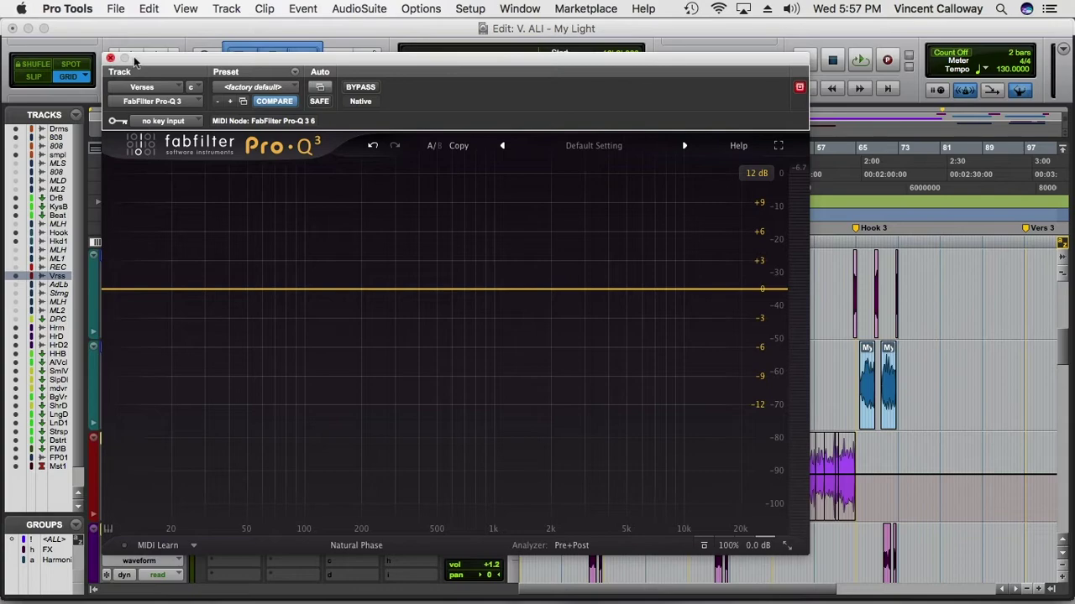
Move the Pro-Q 3 window off the clips and select verse 1 on the Verses track from 16|2|000 to 25|2|480
{"action": "left_click_drag", "start_coordinate": [154, 63], "coordinate": [3, 33]}
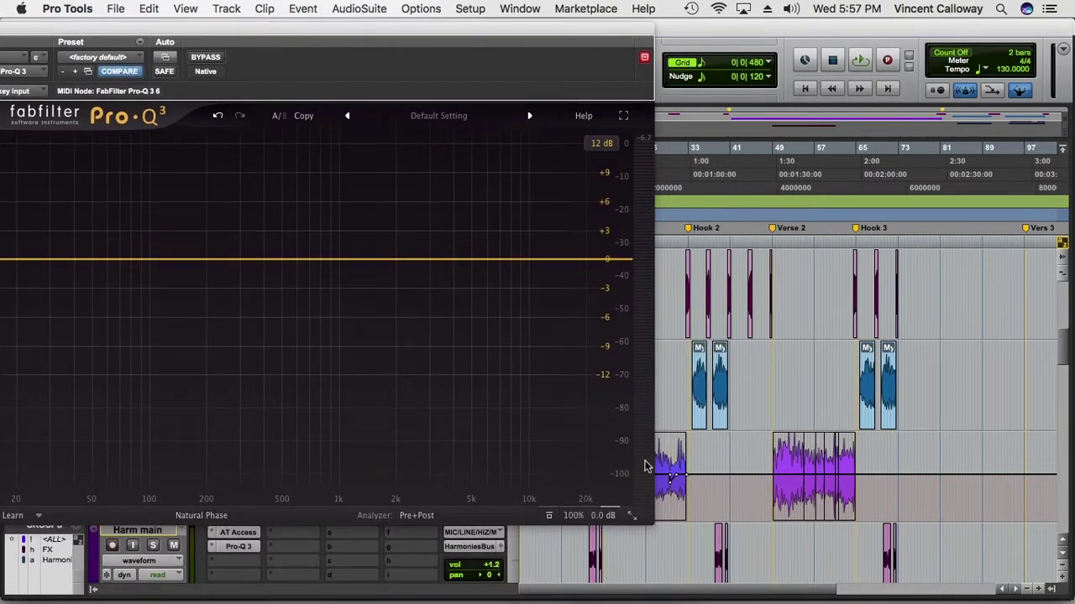
{"action": "left_click_drag", "start_coordinate": [529, 40], "coordinate": [348, 351]}
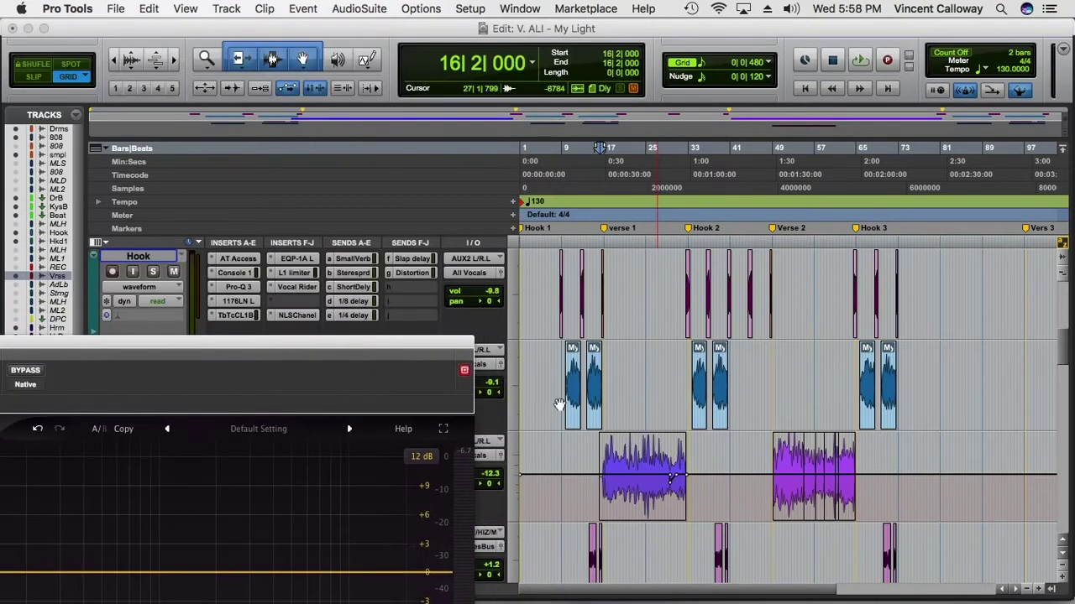
{"action": "left_click_drag", "start_coordinate": [602, 475], "coordinate": [648, 475]}
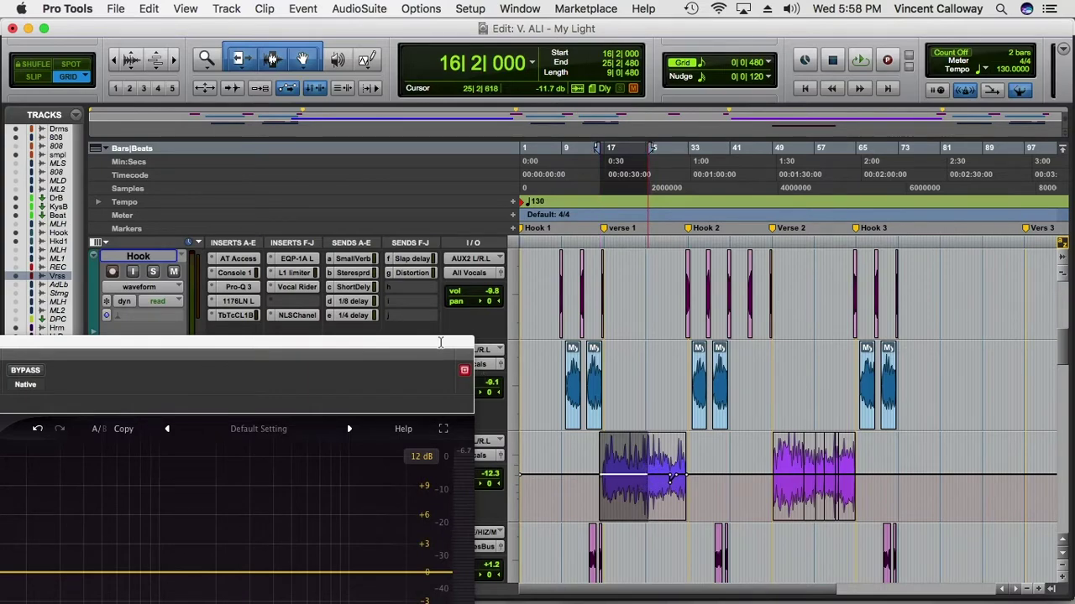
Play the selection with the Pro-Q 3 analyzer in view, solo the Verses track and bypass all its sends
{"action": "left_click_drag", "start_coordinate": [440, 342], "coordinate": [1000, 89]}
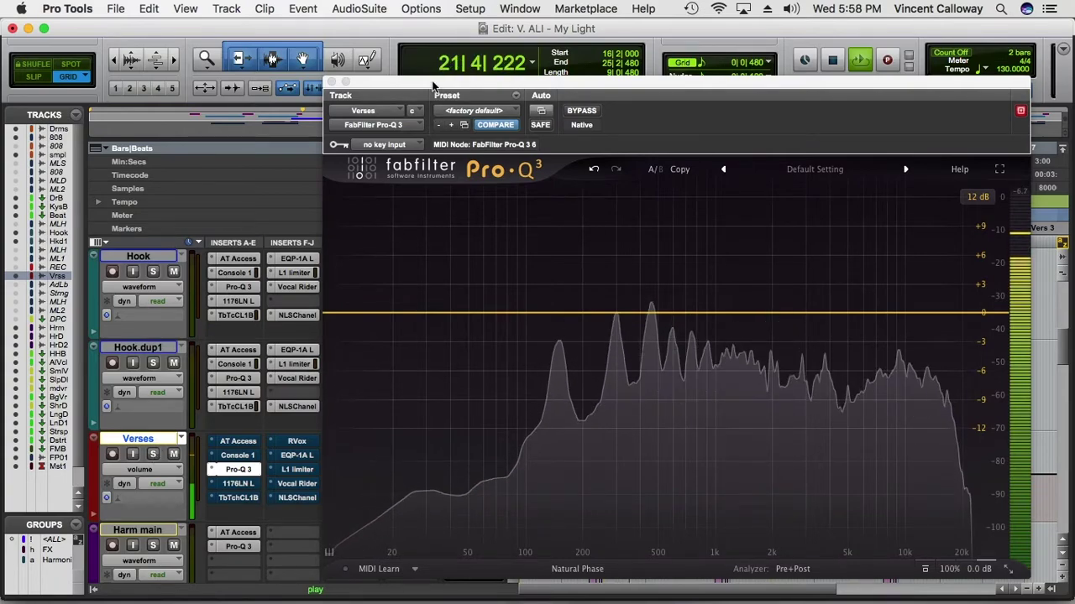
{"action": "left_click_drag", "start_coordinate": [434, 87], "coordinate": [649, 95]}
{"action": "key", "text": "space"}
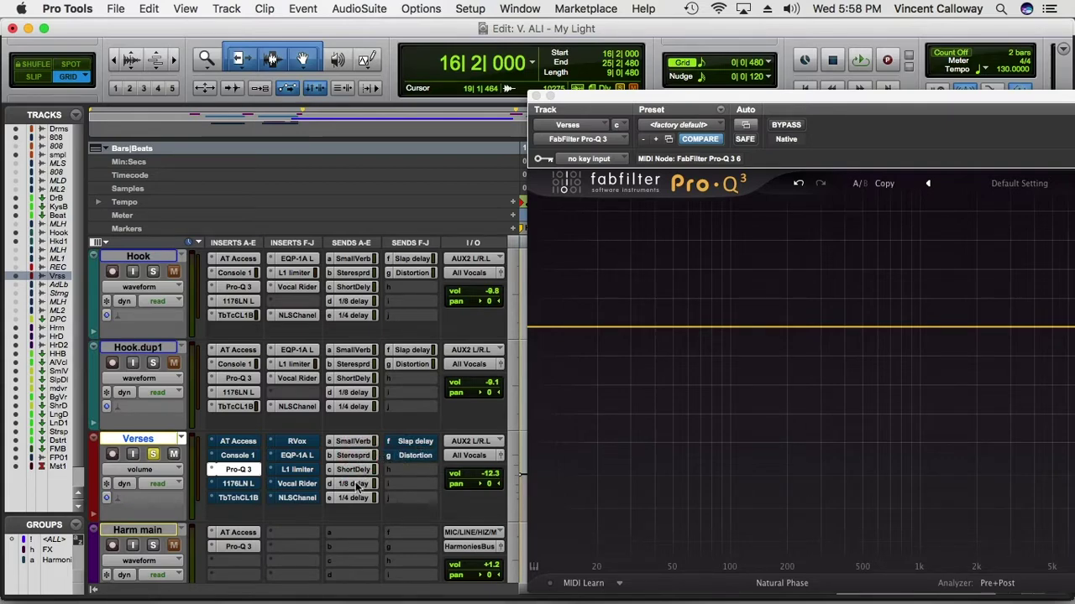
{"action": "left_click_drag", "start_coordinate": [358, 471], "coordinate": [362, 446]}
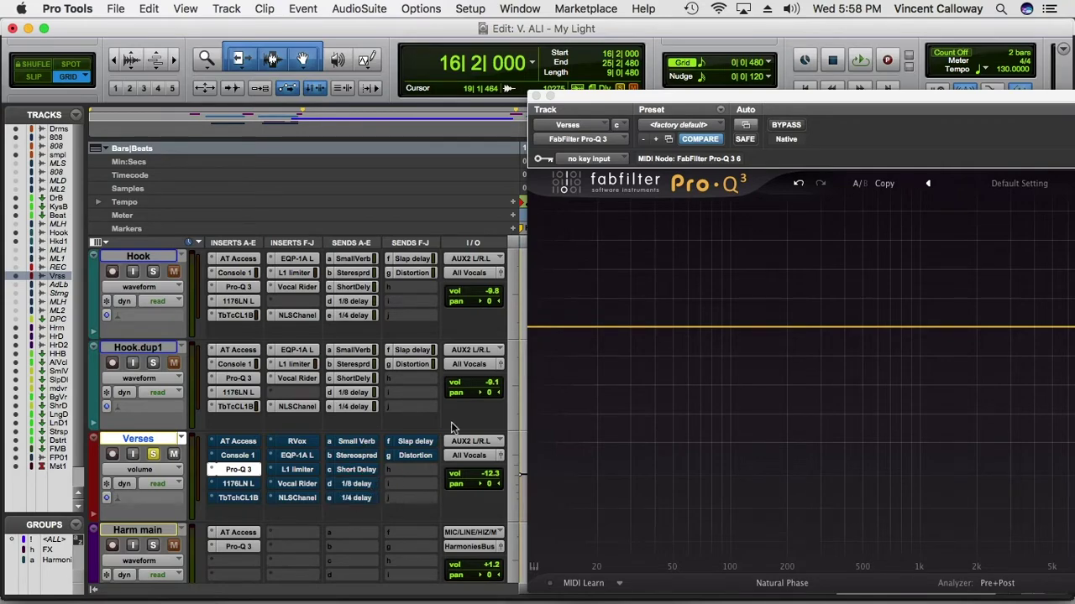
Listen to the soloed dry verse selection and place the Pro-Q 3 window so its whole EQ display is visible
{"action": "left_click", "coordinate": [659, 101]}
{"action": "left_click_drag", "start_coordinate": [659, 101], "coordinate": [681, 99]}
{"action": "key", "text": "space"}
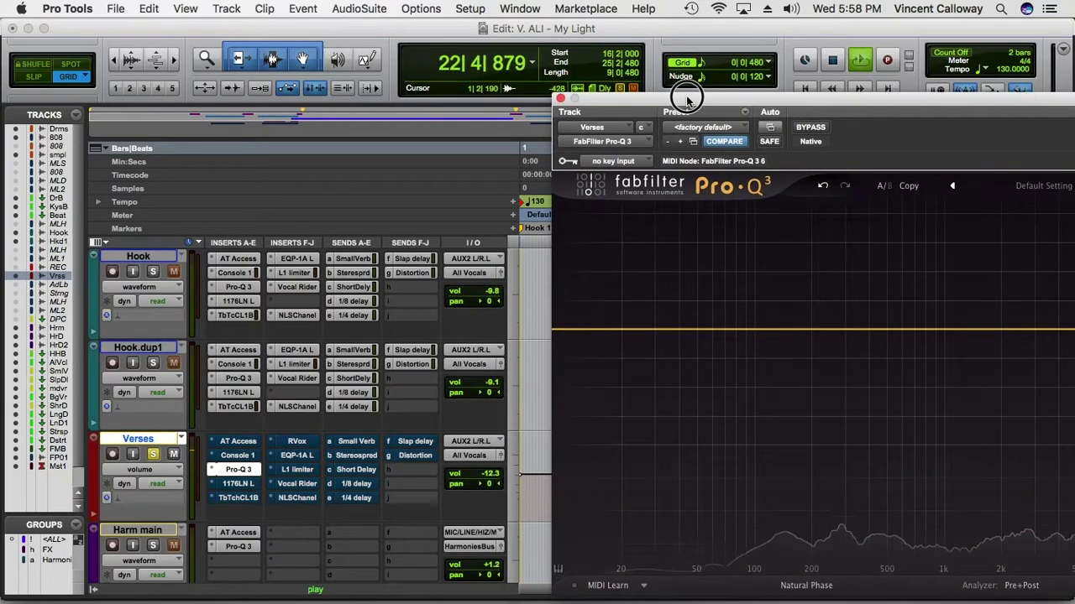
{"action": "key", "text": "space"}
{"action": "left_click_drag", "start_coordinate": [688, 91], "coordinate": [444, 78]}
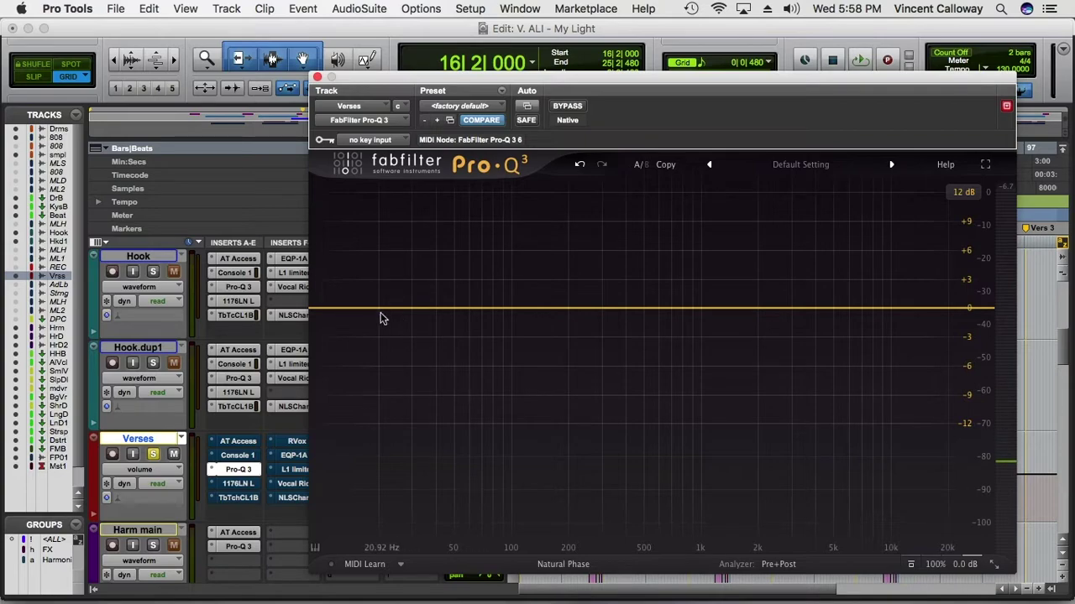
Add a 12 dB/oct low cut band in Pro-Q 3 and raise its cutoff to about 117 Hz during playback
{"action": "key", "text": "space"}
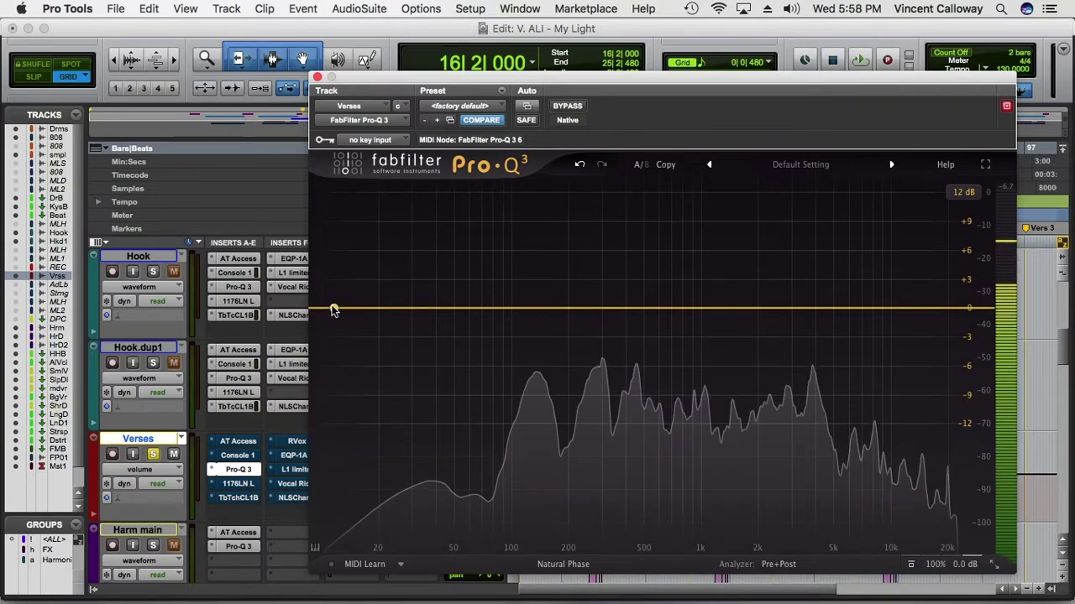
{"action": "left_click", "coordinate": [332, 310]}
{"action": "key", "text": "space"}
{"action": "left_click_drag", "start_coordinate": [332, 310], "coordinate": [496, 320]}
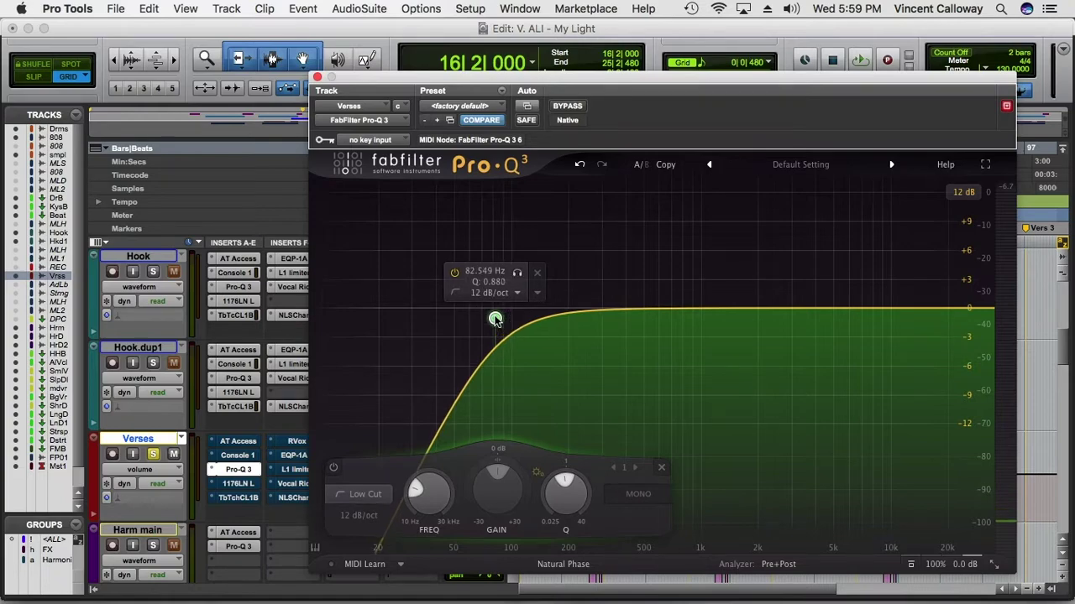
{"action": "key", "text": "space"}
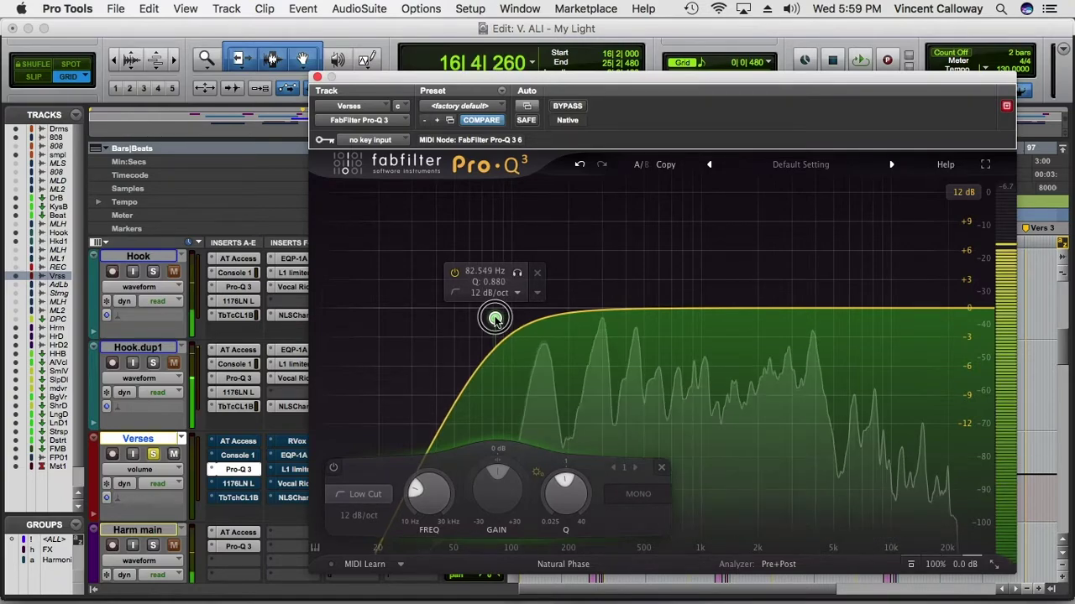
{"action": "left_click_drag", "start_coordinate": [497, 320], "coordinate": [525, 304]}
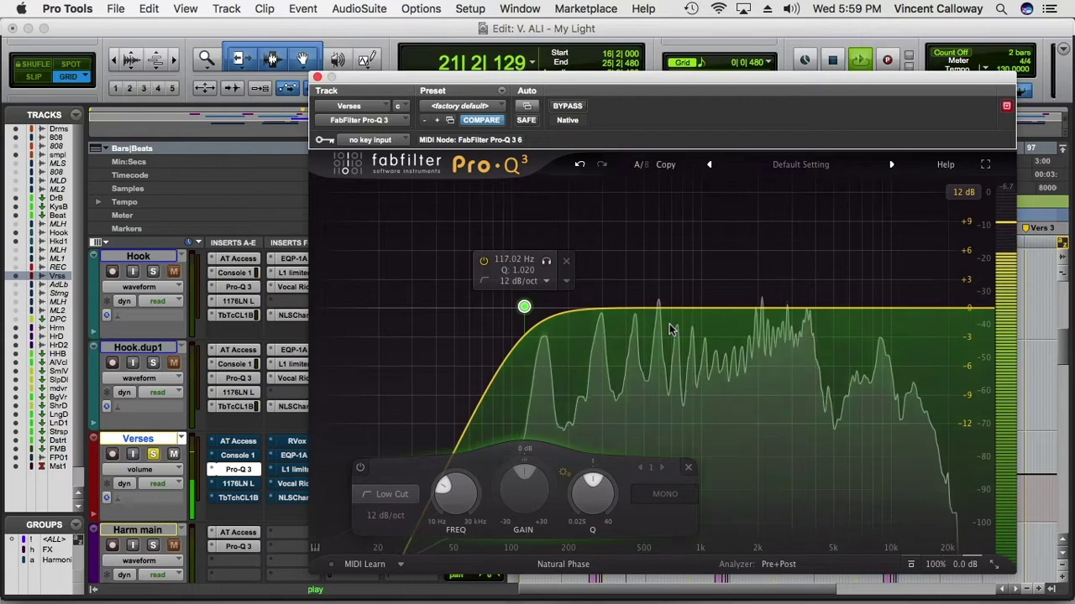
{"action": "key", "text": "space"}
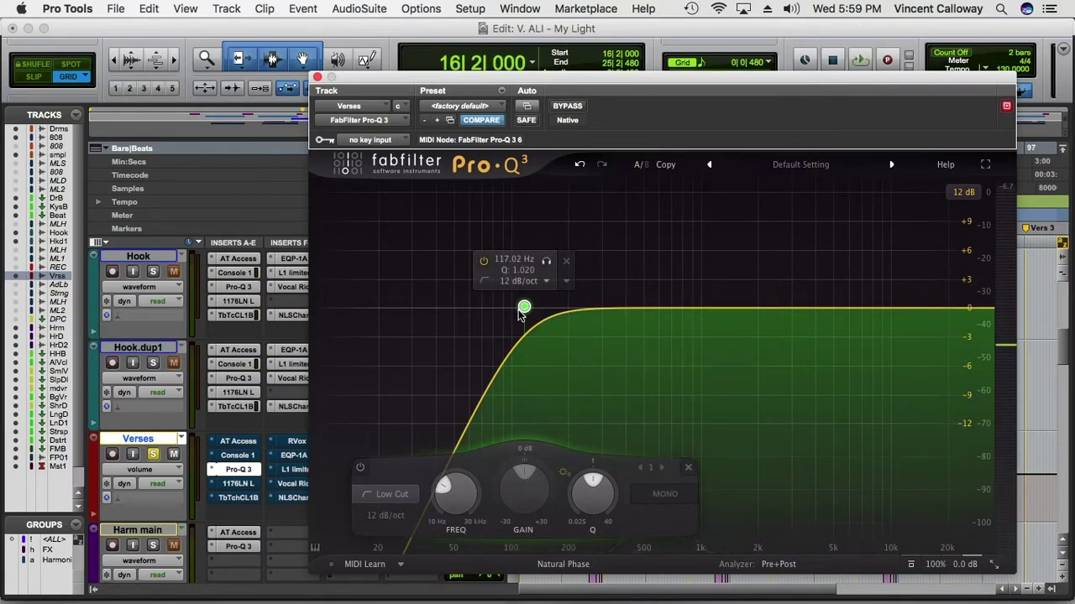
Audition the low cut at about 370 Hz during playback, and bring its cutoff back down to about 113 Hz
{"action": "left_click_drag", "start_coordinate": [522, 311], "coordinate": [618, 311]}
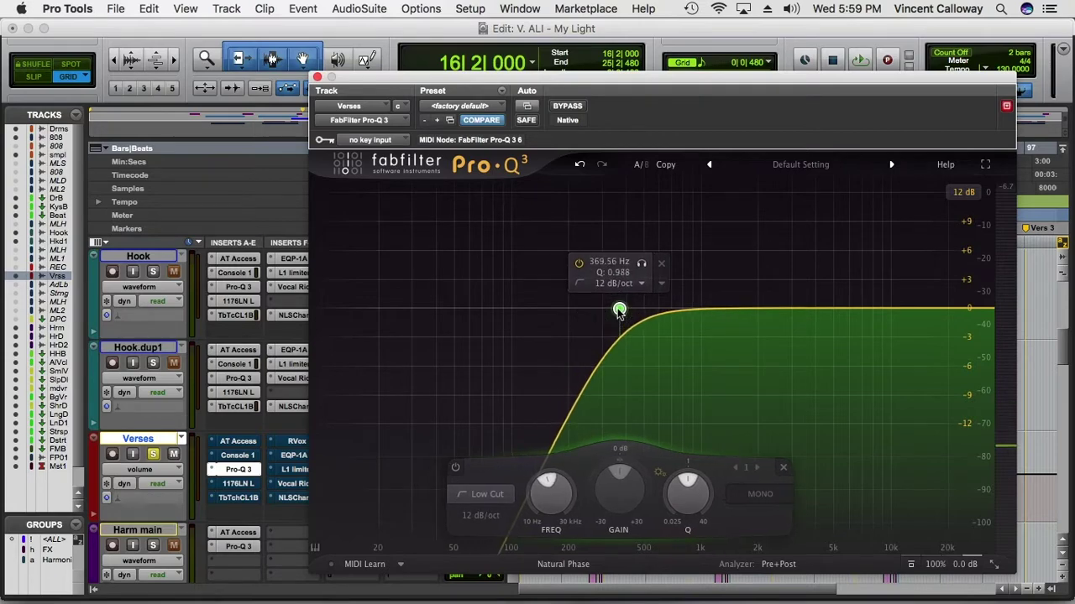
{"action": "key", "text": "space"}
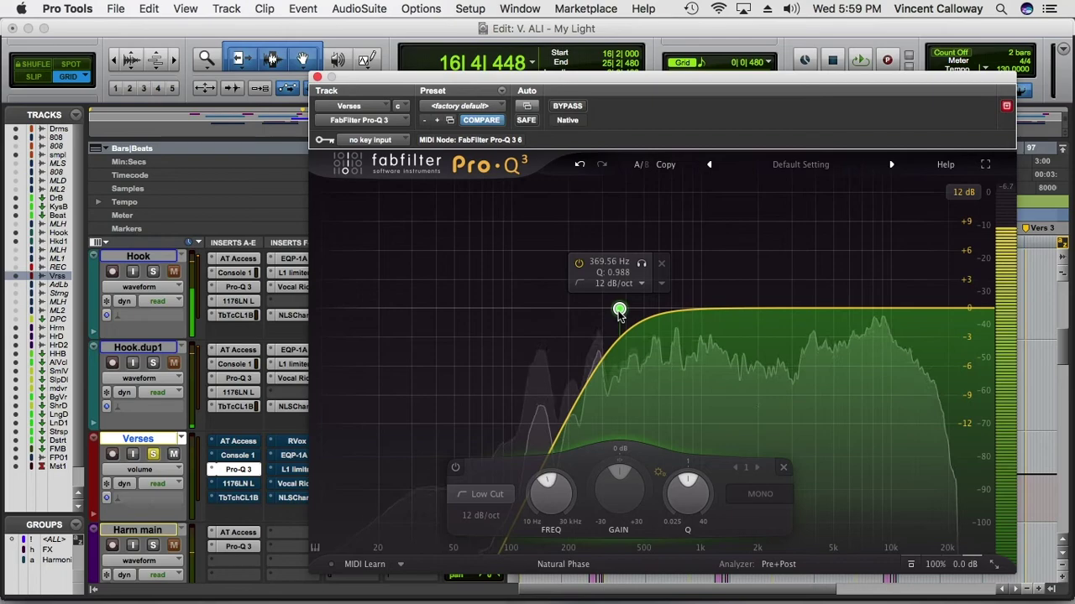
{"action": "left_click_drag", "start_coordinate": [619, 312], "coordinate": [520, 309]}
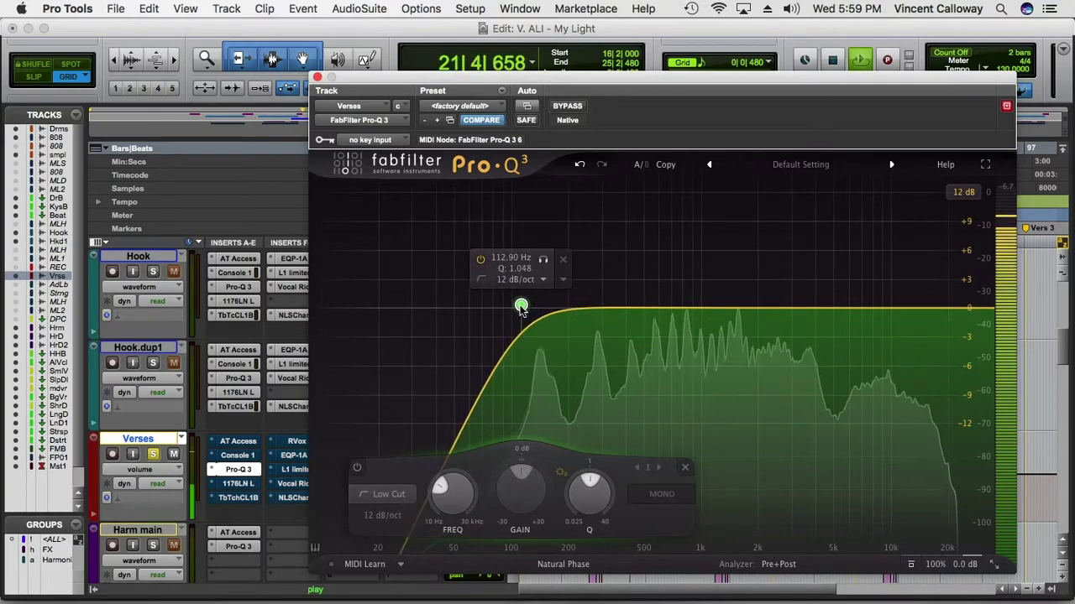
{"action": "key", "text": "space"}
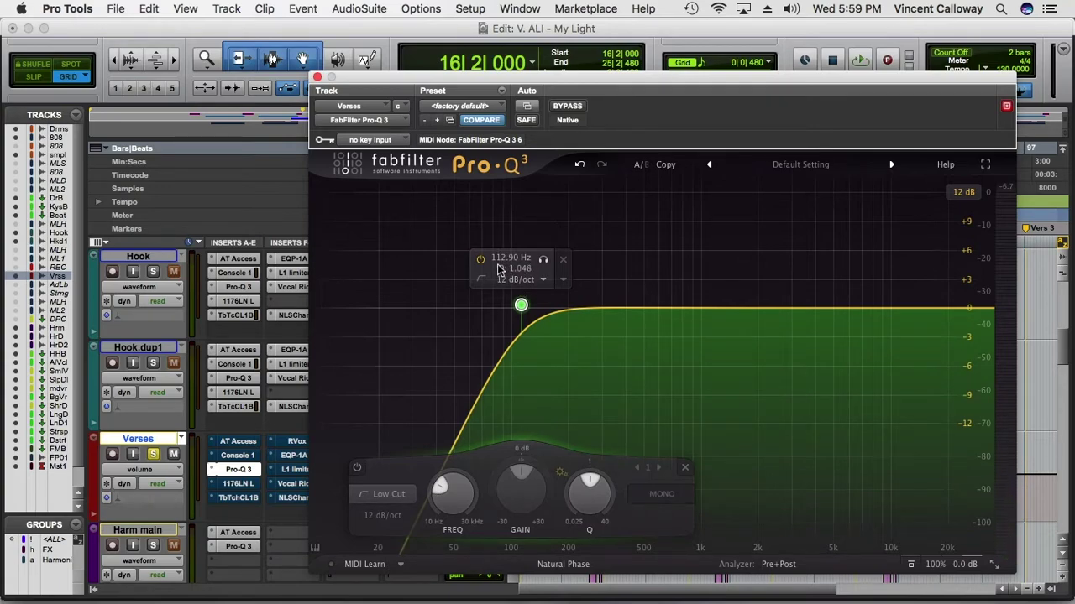
{"action": "mouse_move", "coordinate": [522, 307]}
{"action": "left_mouse_down"}
{"action": "mouse_move", "coordinate": [464, 304]}
{"action": "mouse_move", "coordinate": [527, 314]}
{"action": "left_mouse_up"}
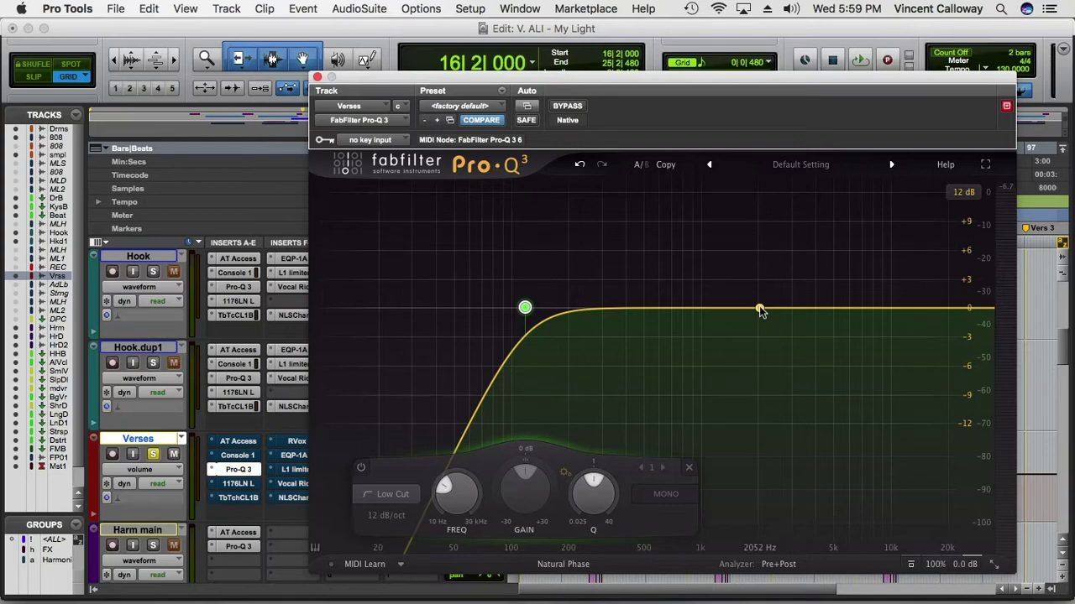
Add a bell band at about 351 Hz with 0 dB gain and give it a slight dynamic cut during playback
{"action": "left_click_drag", "start_coordinate": [760, 311], "coordinate": [615, 231]}
{"action": "key", "text": "space"}
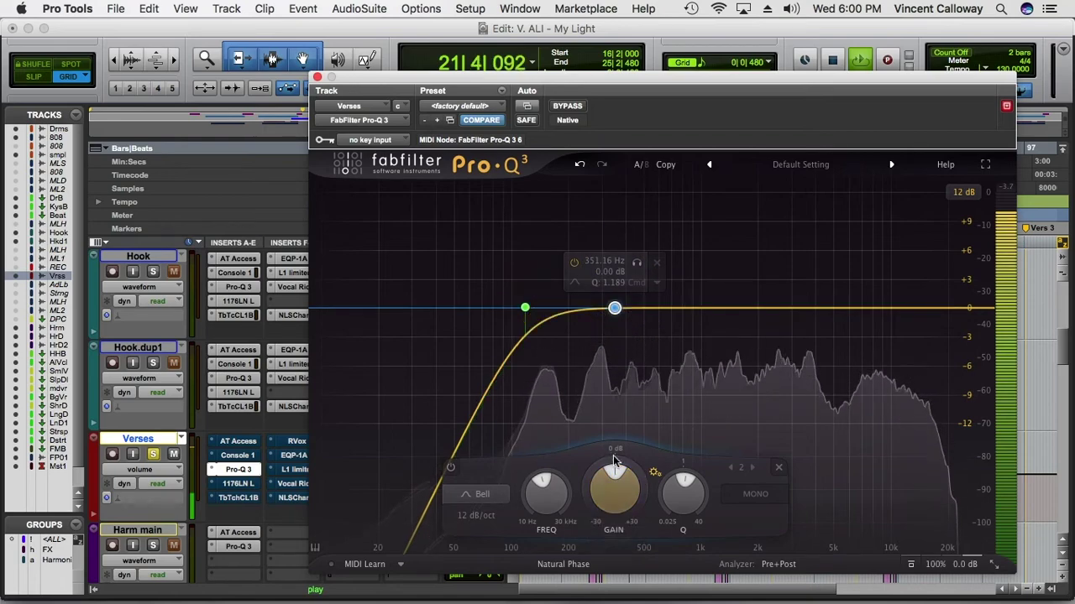
{"action": "left_click_drag", "start_coordinate": [616, 461], "coordinate": [606, 481]}
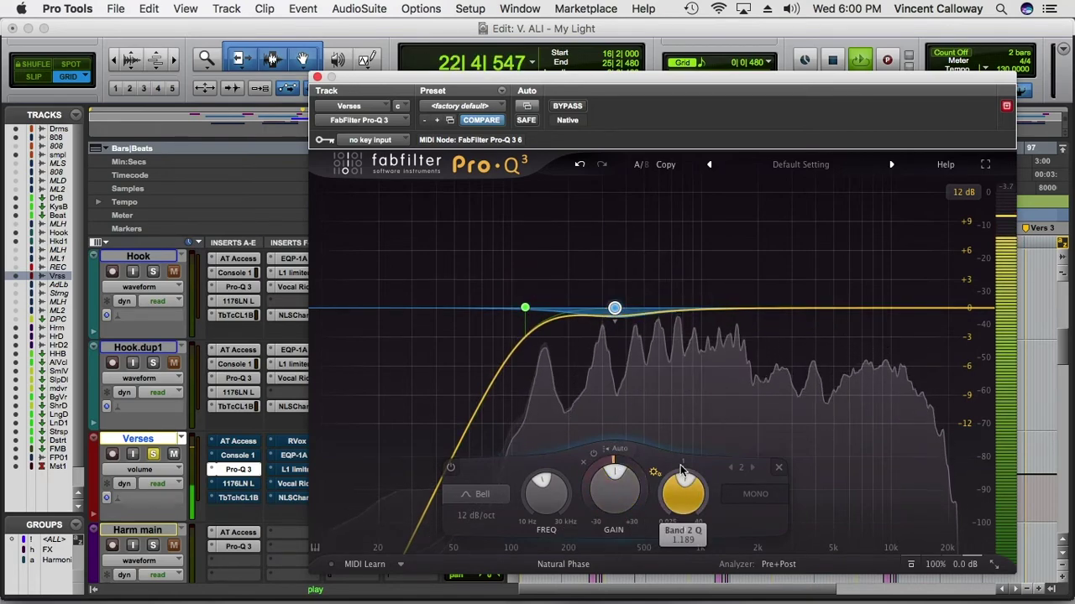
Narrow the 351 Hz dynamic band to a Q of about 4.72, dismissing the CPU power dialog
{"action": "left_click_drag", "start_coordinate": [683, 474], "coordinate": [663, 336]}
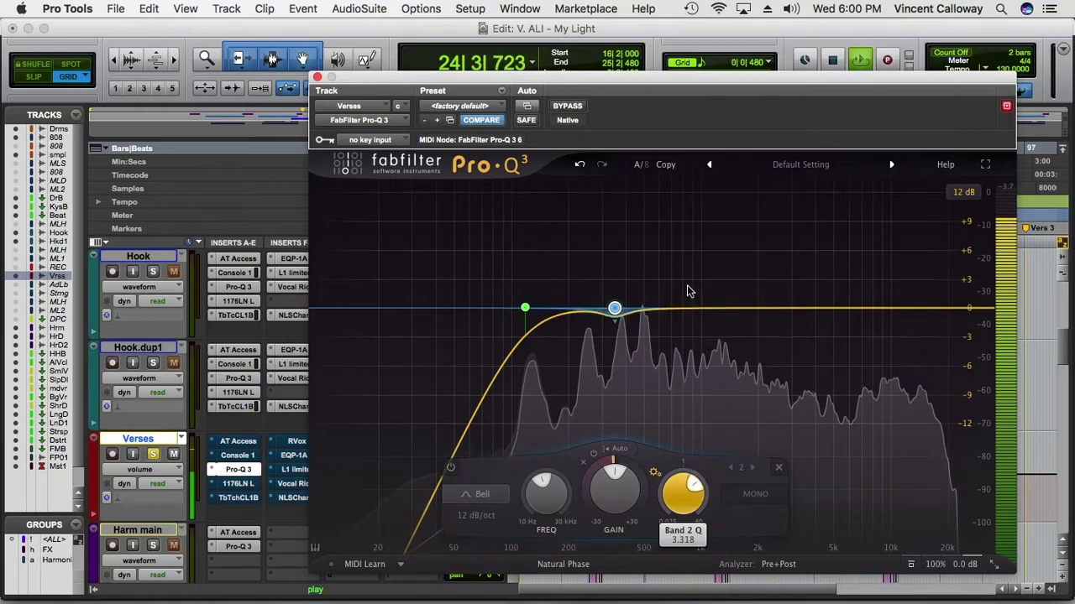
{"action": "mouse_move", "coordinate": [616, 279]}
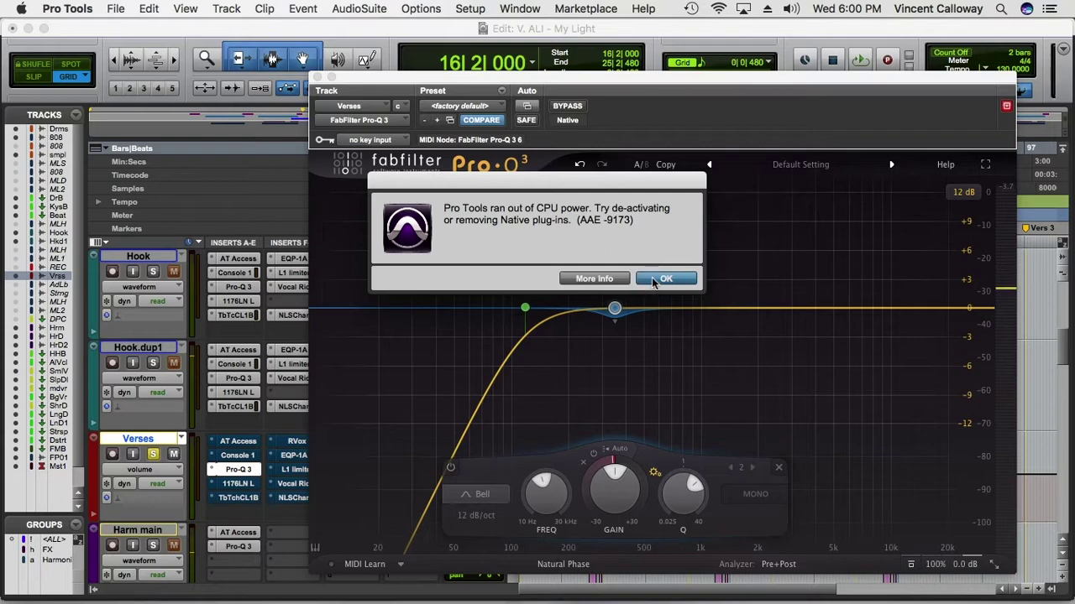
{"action": "left_click", "coordinate": [665, 280]}
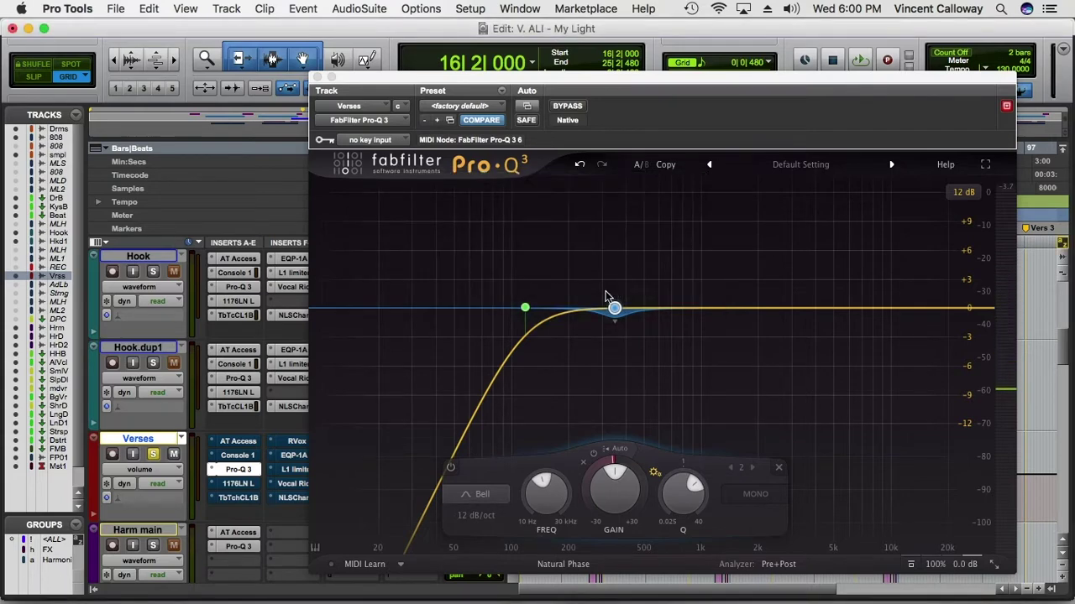
{"action": "mouse_move", "coordinate": [614, 309]}
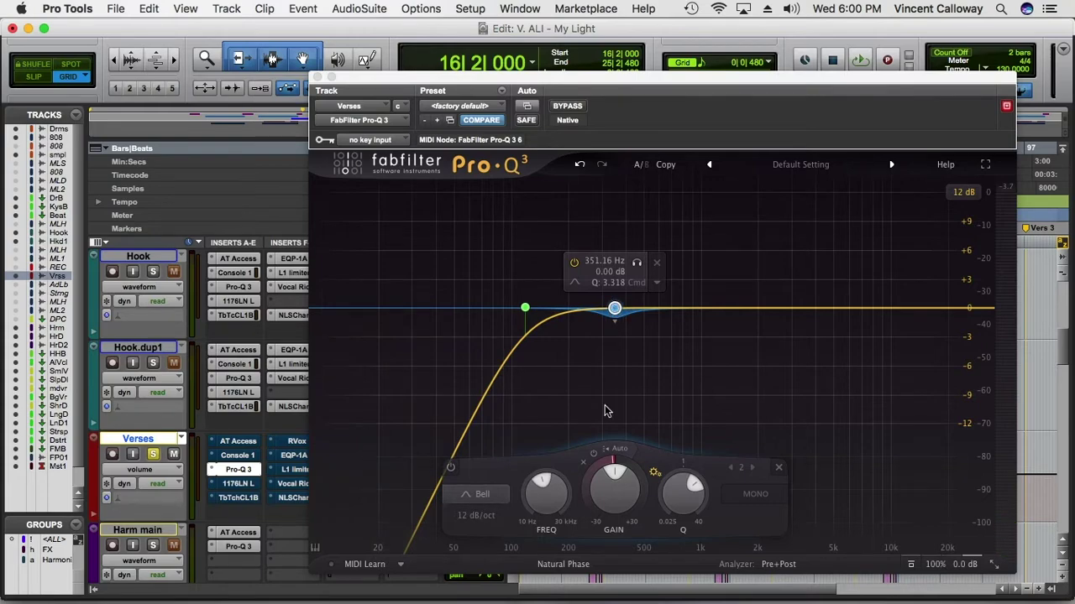
{"action": "left_click_drag", "start_coordinate": [694, 489], "coordinate": [738, 475]}
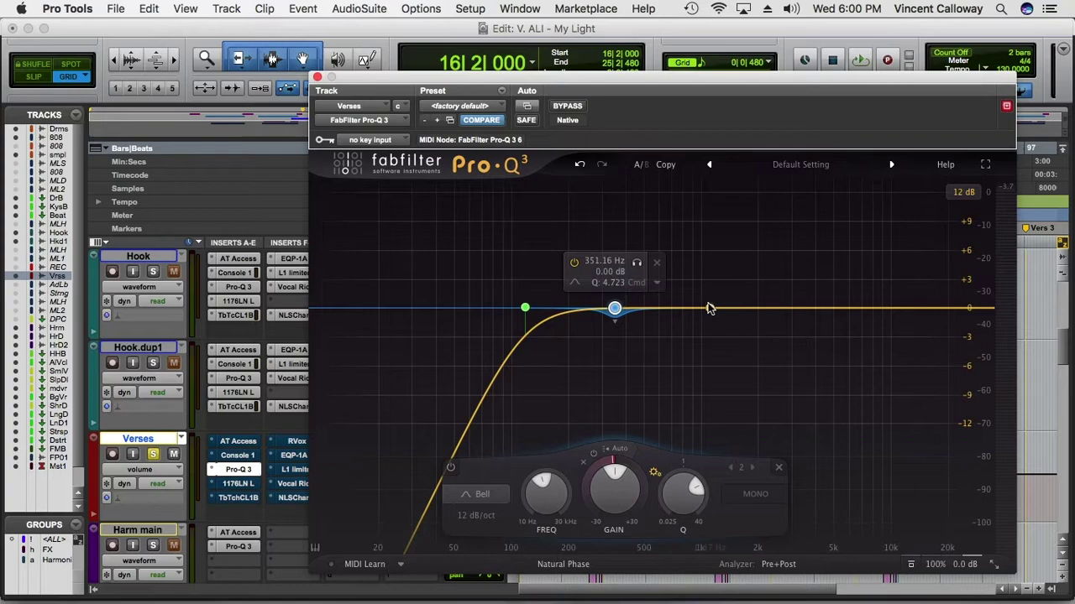
Add a bell band with a Q of about 4.9 and sweep it during playback to about 520 Hz, boosted about 7.8 dB
{"action": "left_click_drag", "start_coordinate": [828, 311], "coordinate": [809, 285]}
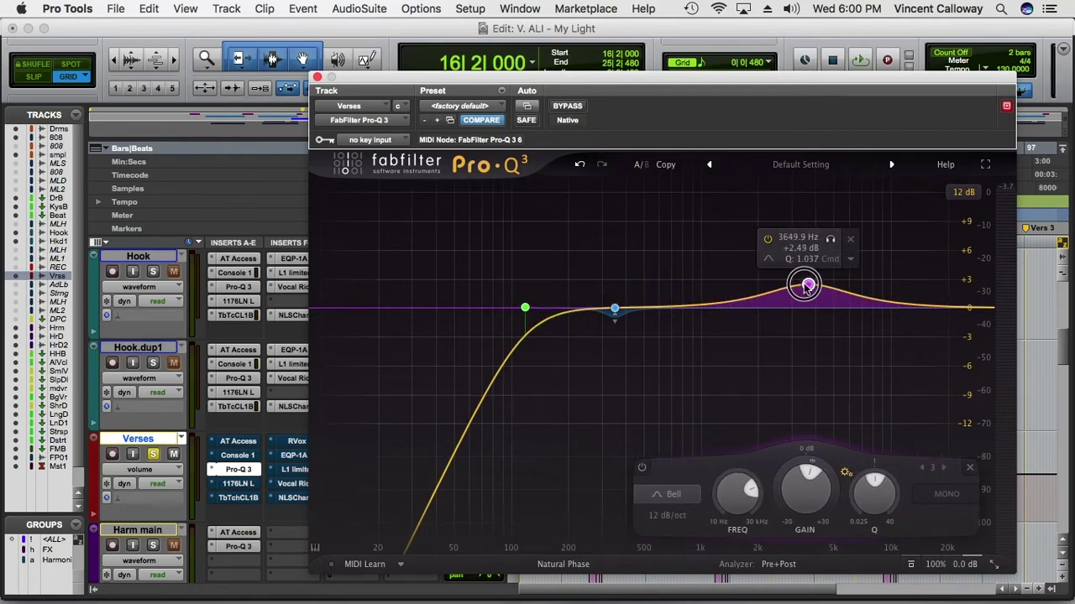
{"action": "left_click_drag", "start_coordinate": [892, 485], "coordinate": [858, 328]}
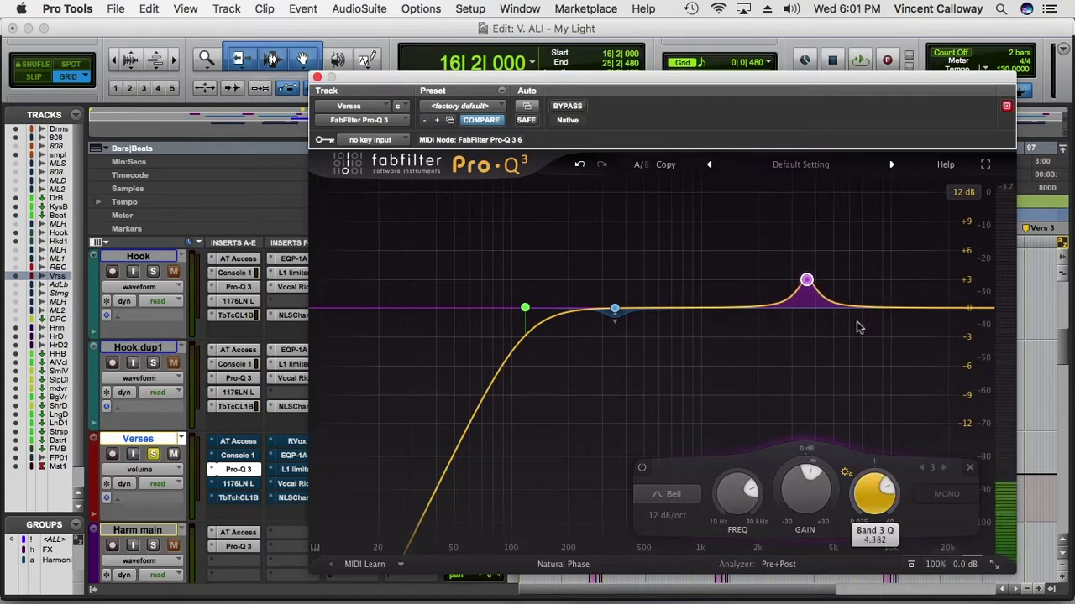
{"action": "key", "text": "space"}
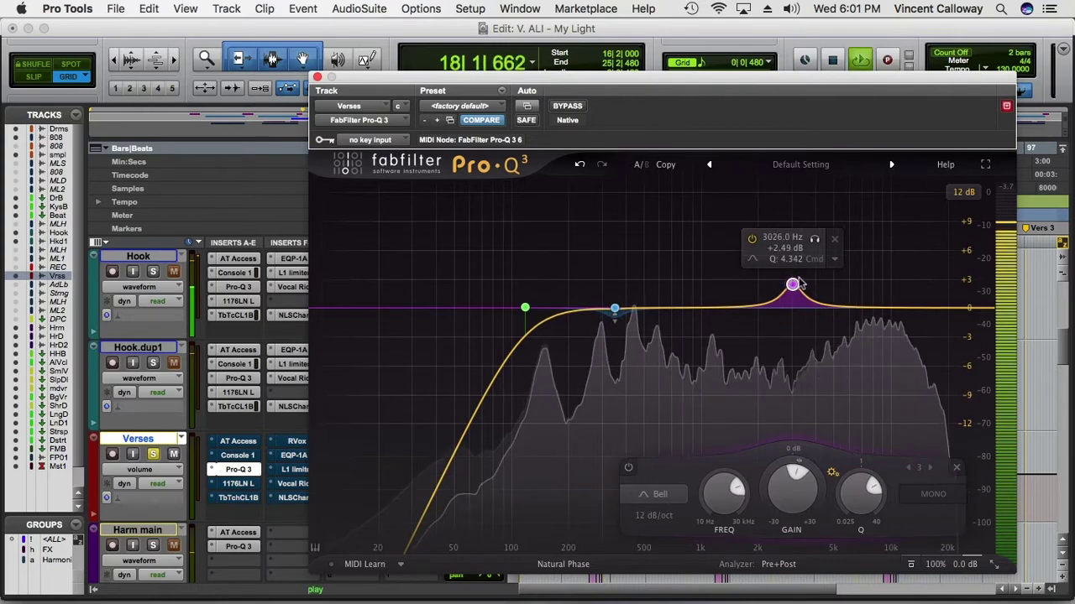
{"action": "left_click_drag", "start_coordinate": [829, 285], "coordinate": [647, 234]}
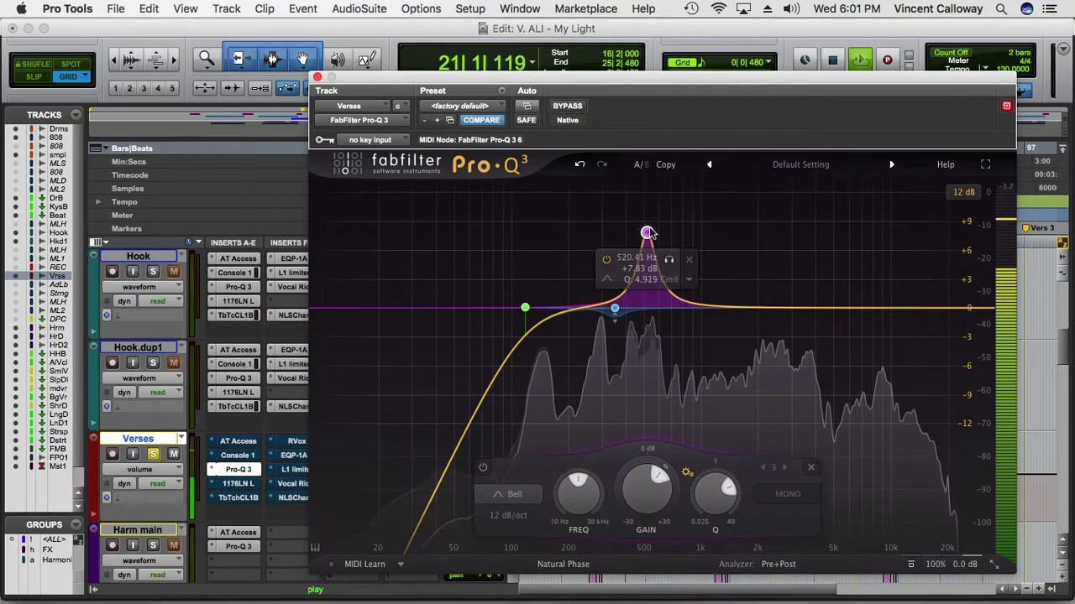
Reset the 520 Hz band's gain to 0 dB, give it a dynamic cut and narrow it to a Q of about 9.92, dismissing the CPU dialog
{"action": "double_click", "coordinate": [646, 475]}
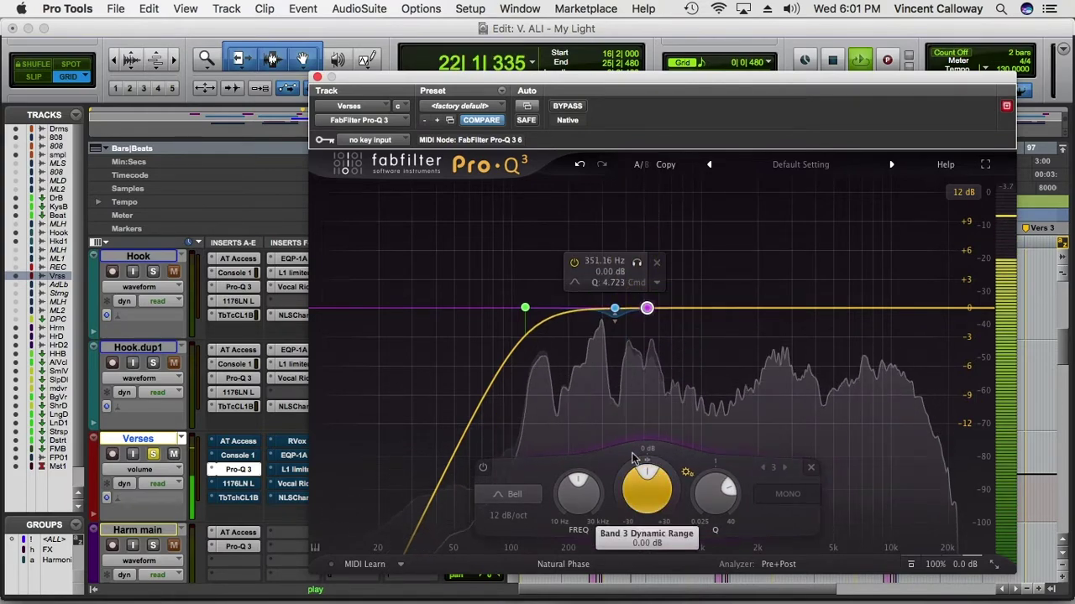
{"action": "left_click_drag", "start_coordinate": [645, 462], "coordinate": [567, 493]}
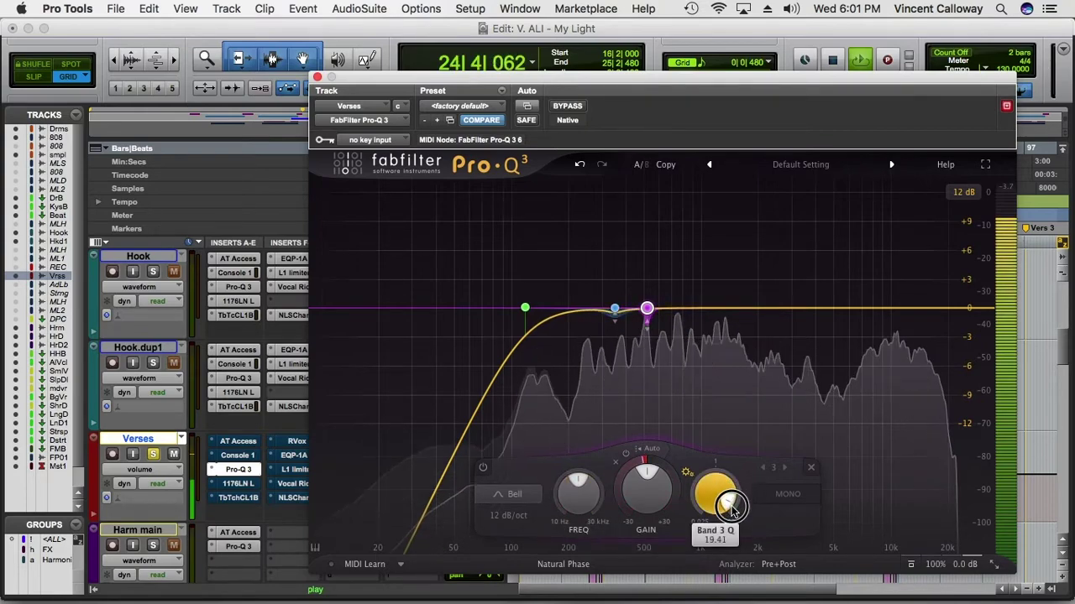
{"action": "left_click_drag", "start_coordinate": [732, 497], "coordinate": [732, 493]}
{"action": "mouse_move", "coordinate": [689, 326]}
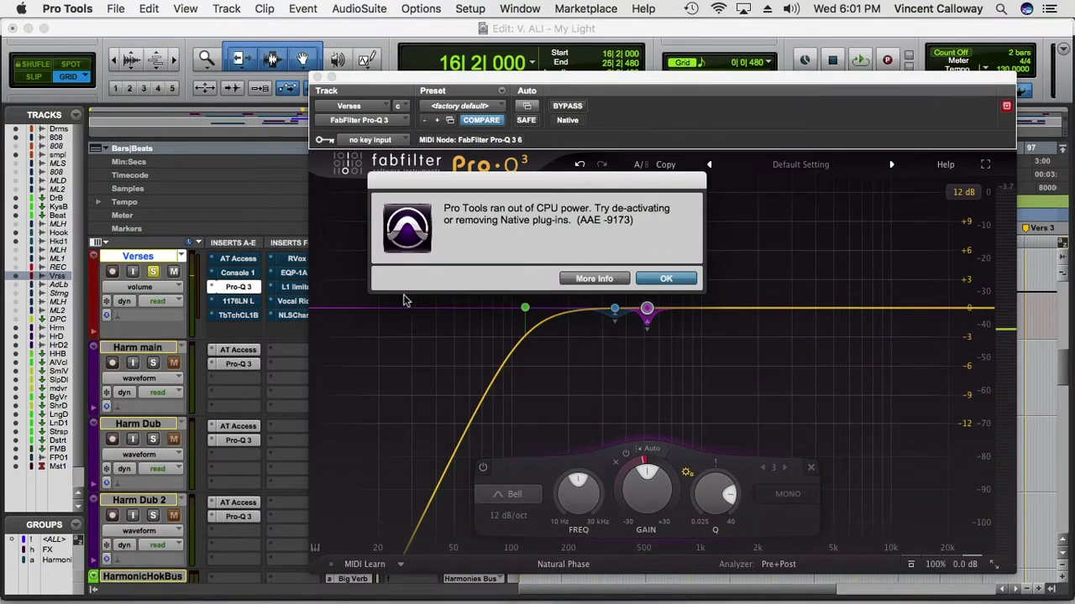
{"action": "key", "text": "Return"}
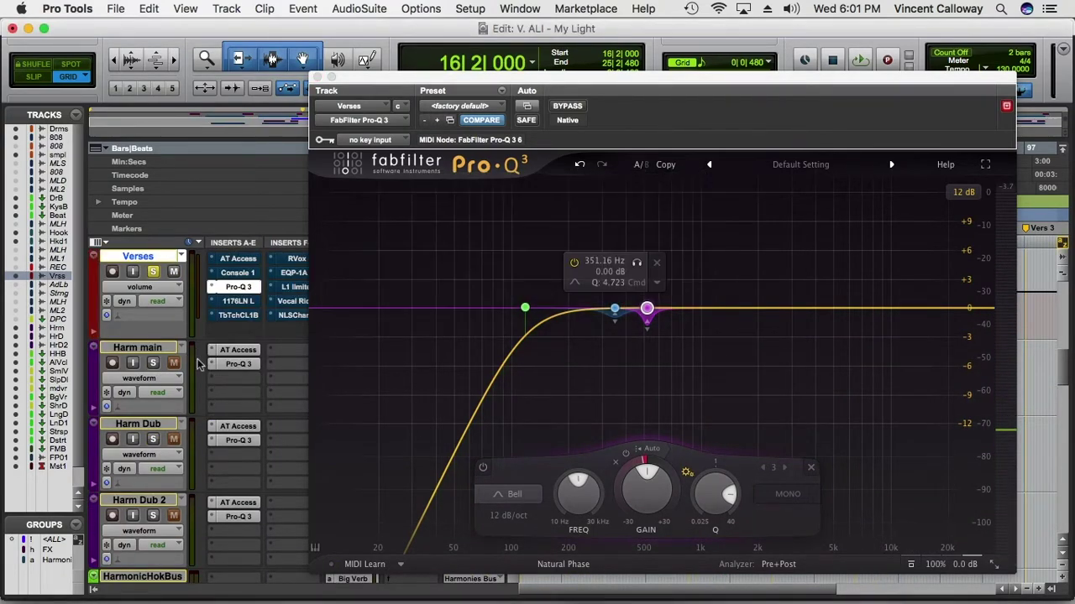
Bypass the Lustrous Plates inserts on the Smll Verb and mid verb tracks to relieve the CPU
{"action": "scroll", "coordinate": [159, 343], "scroll_direction": "down", "scroll_amount": 10}
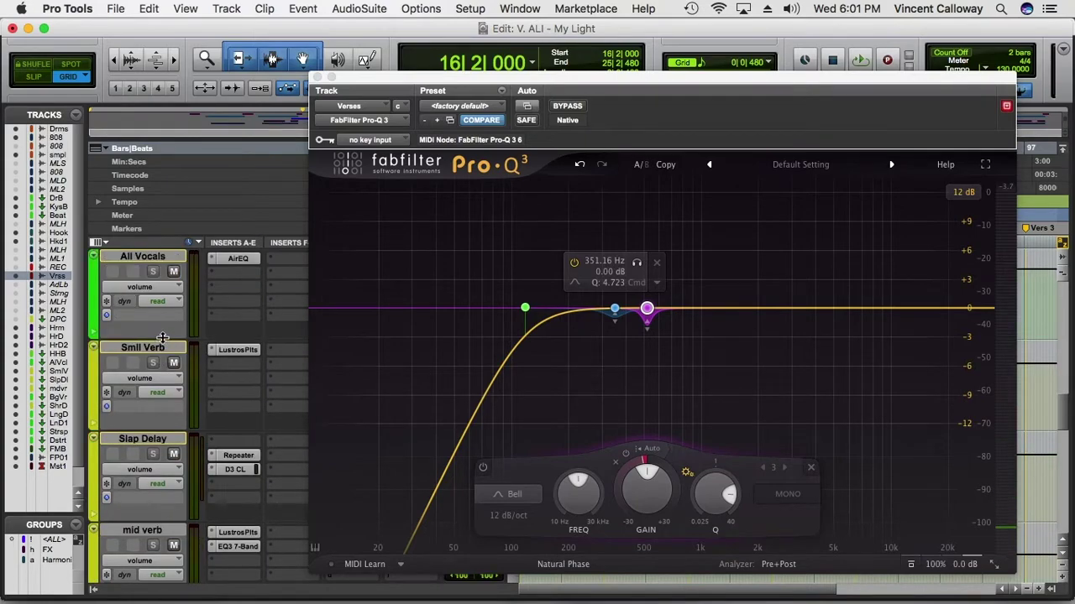
{"action": "scroll", "coordinate": [162, 337], "scroll_direction": "down", "scroll_amount": 6}
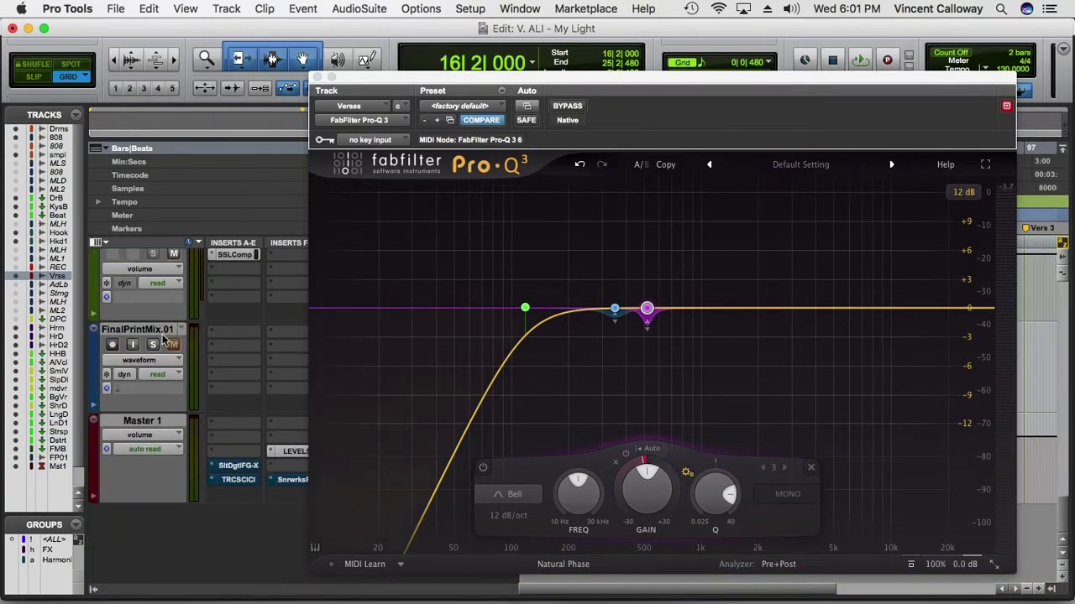
{"action": "scroll", "coordinate": [249, 349], "scroll_direction": "up", "scroll_amount": 10}
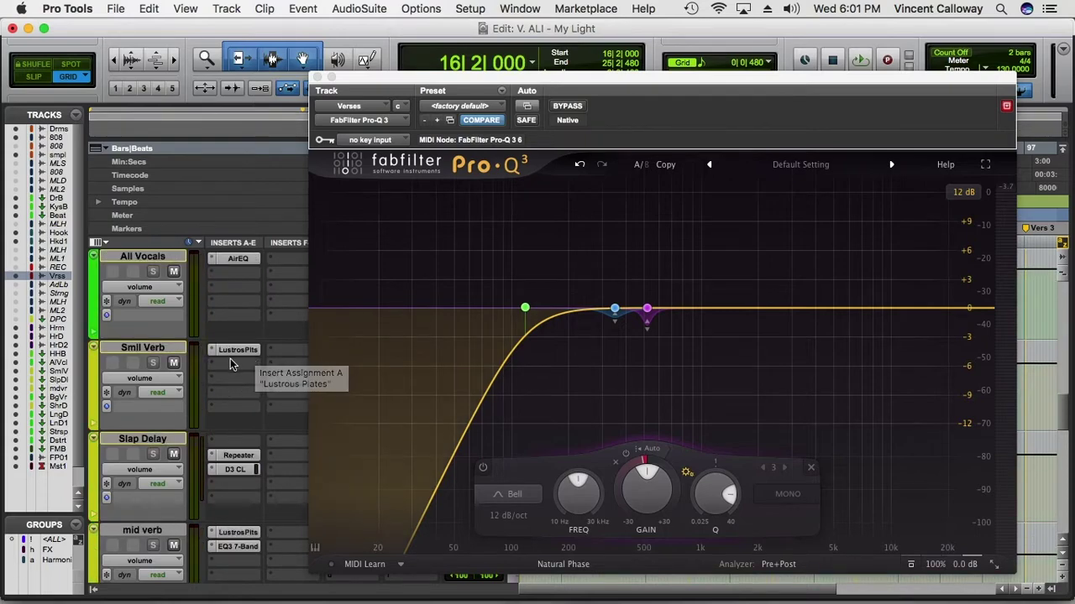
{"action": "left_click", "coordinate": [233, 349], "text": "super"}
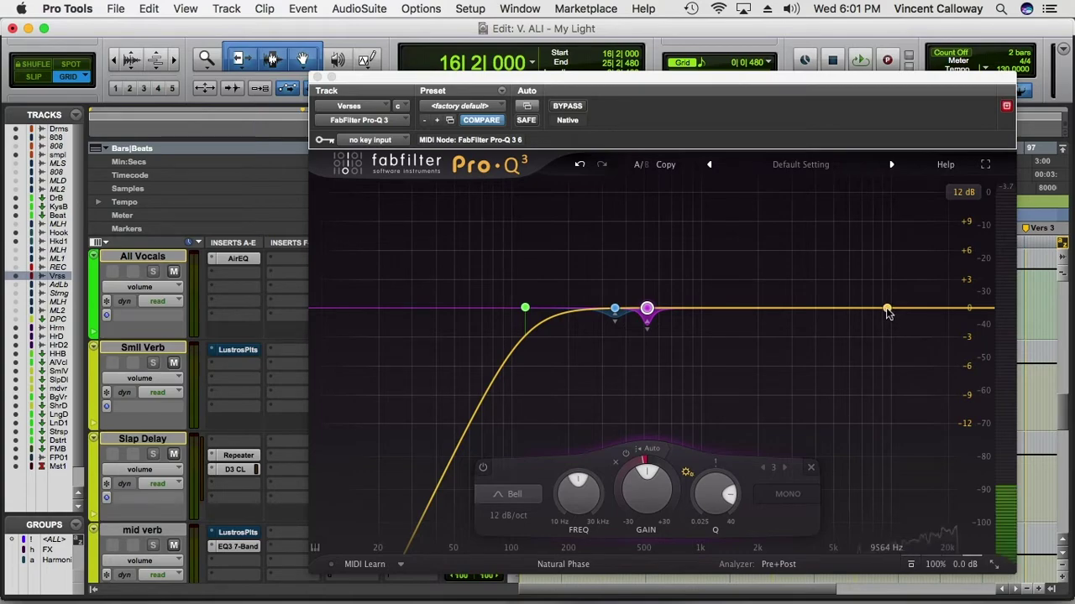
Add a high shelf band with a Q of 0.300, audition it during playback, and set it to about 4243 Hz with +1.97 dB gain
{"action": "left_click_drag", "start_coordinate": [888, 311], "coordinate": [923, 309]}
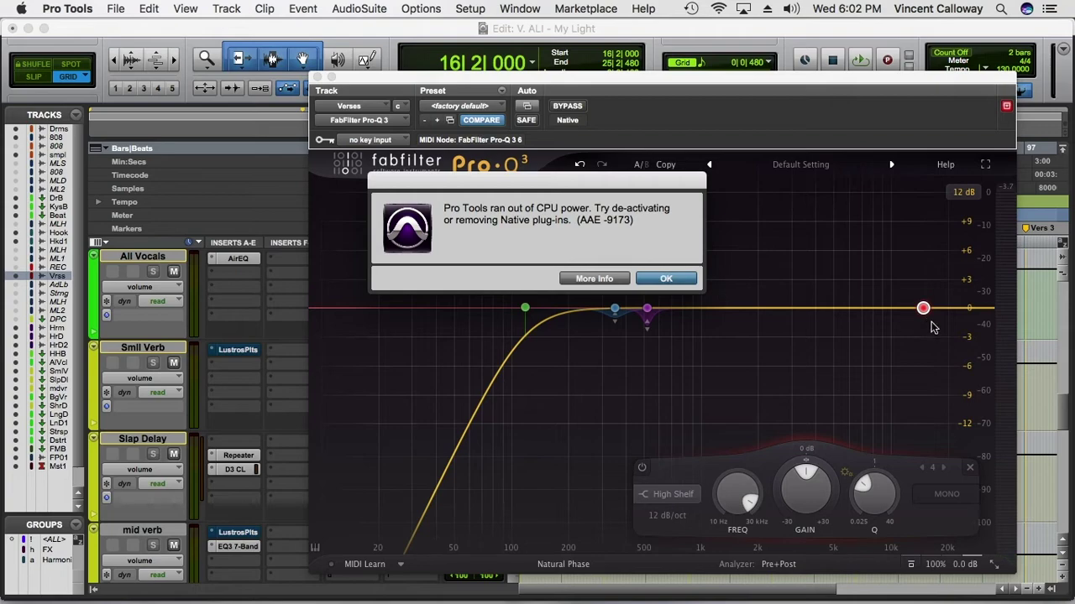
{"action": "key", "text": "Return"}
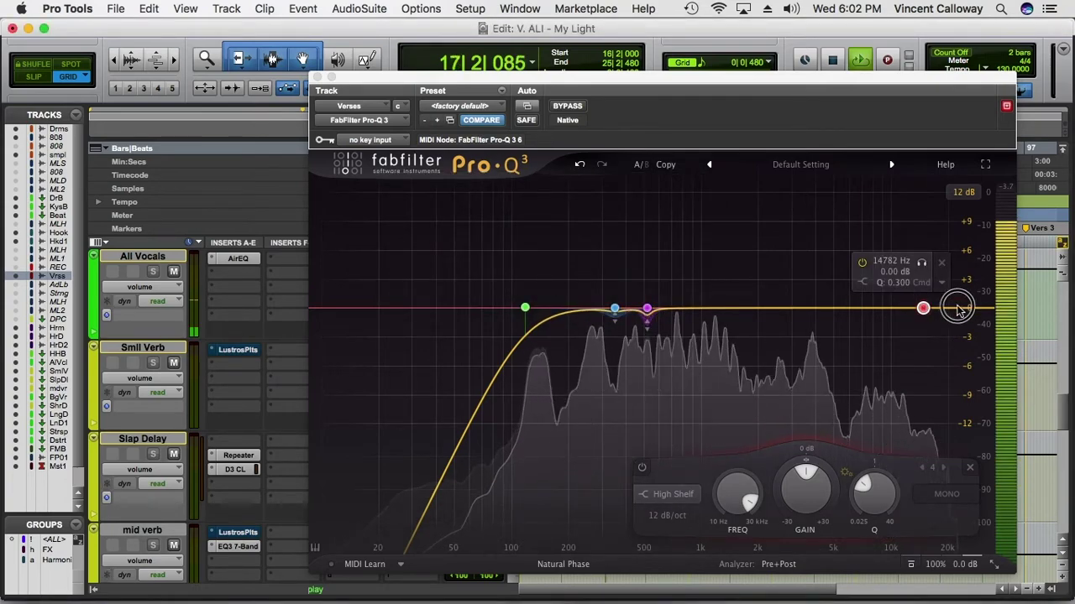
{"action": "left_click_drag", "start_coordinate": [922, 308], "coordinate": [859, 253]}
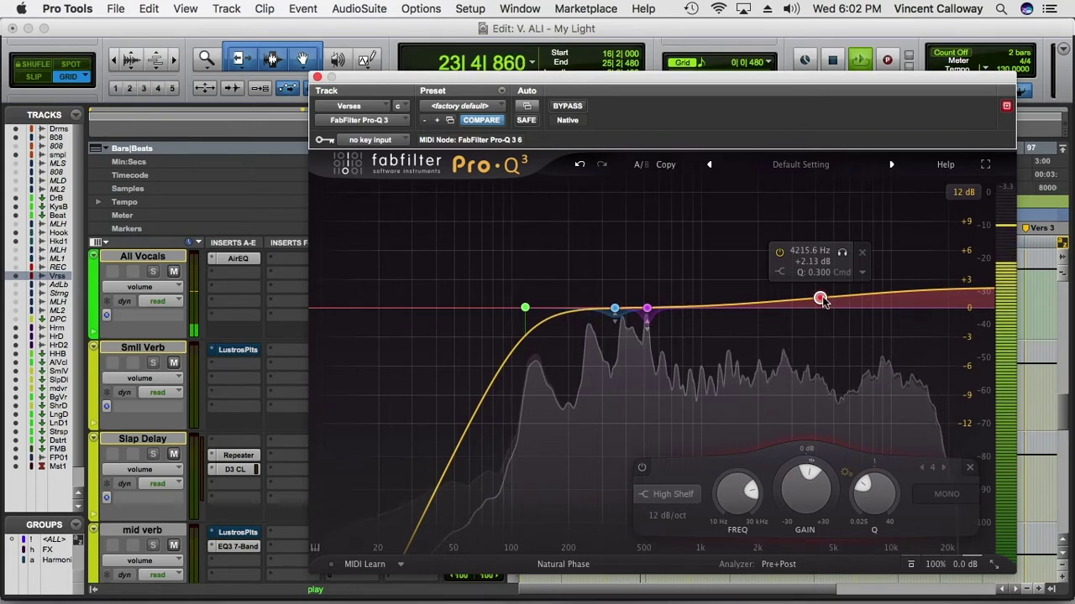
{"action": "key", "text": "space"}
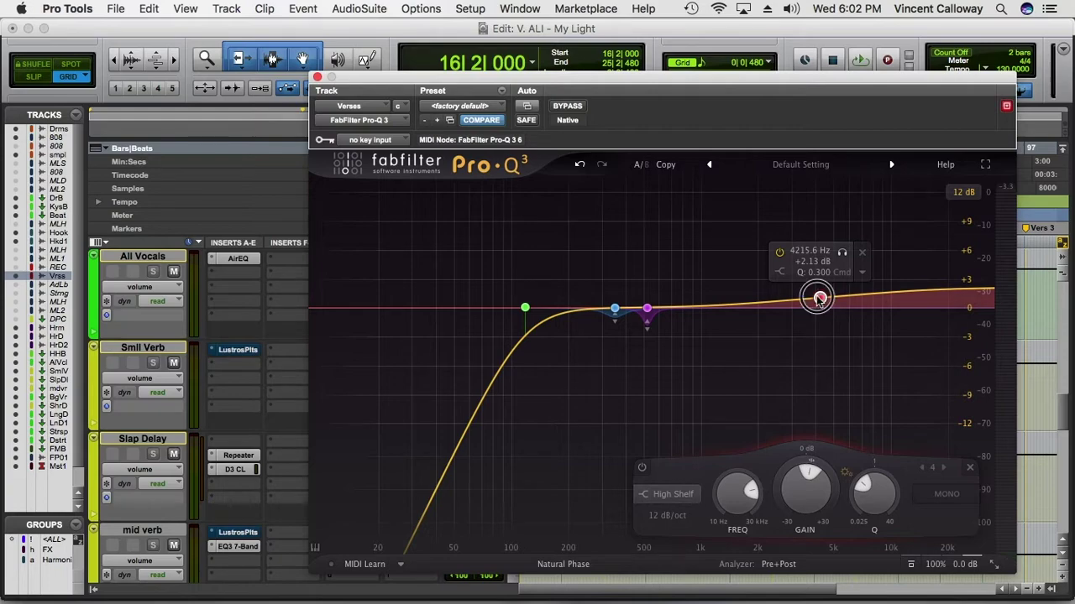
{"action": "left_click_drag", "start_coordinate": [820, 299], "coordinate": [821, 303]}
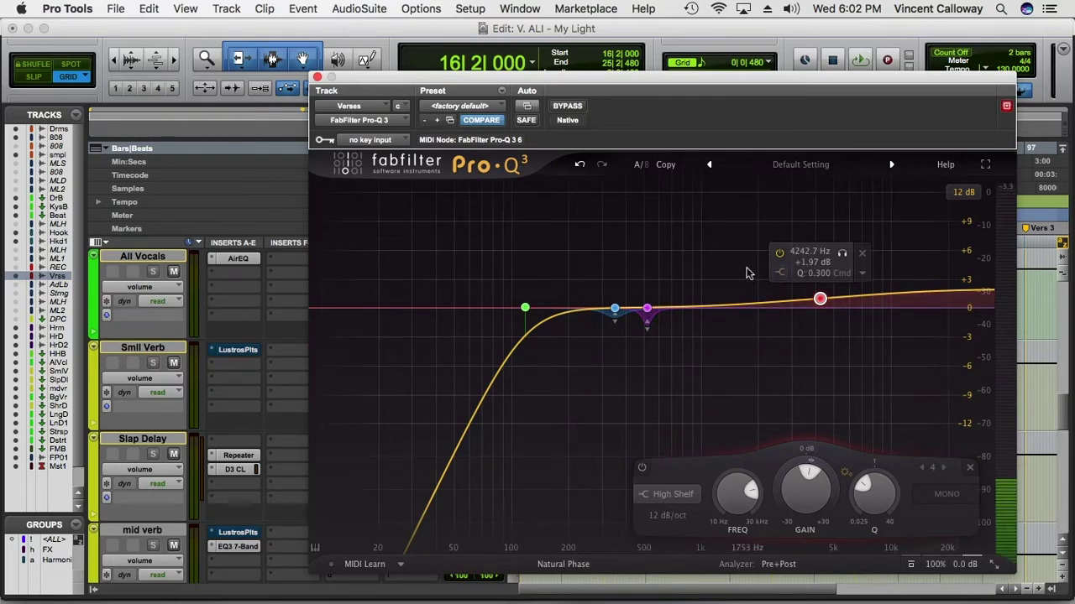
Compare the Verses vocal with and without the Pro-Q 3 by toggling its effect bypass during playback
{"action": "key", "text": "space"}
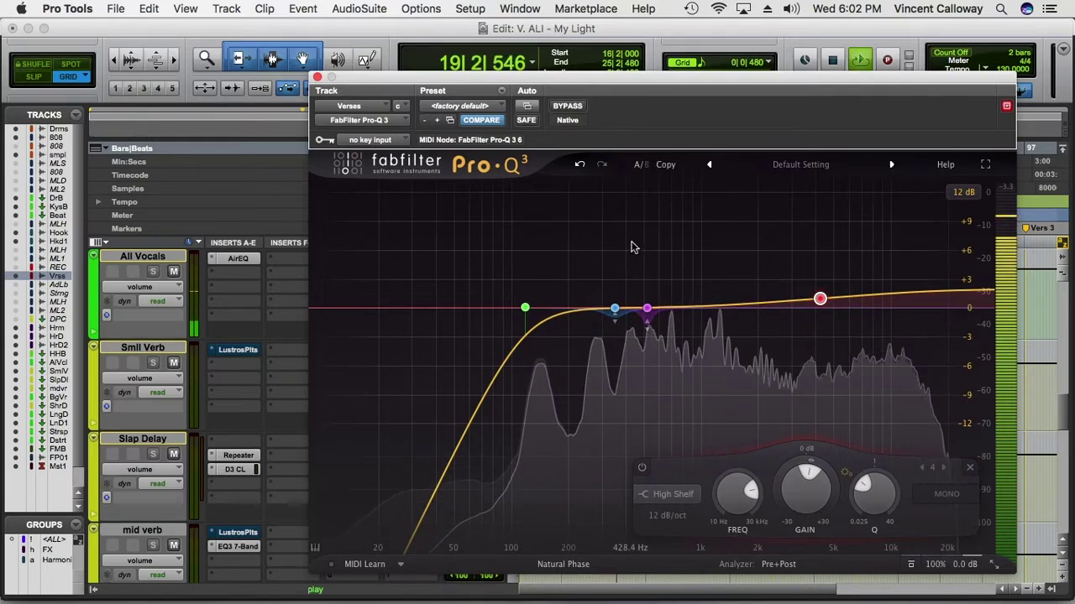
{"action": "key", "text": "space"}
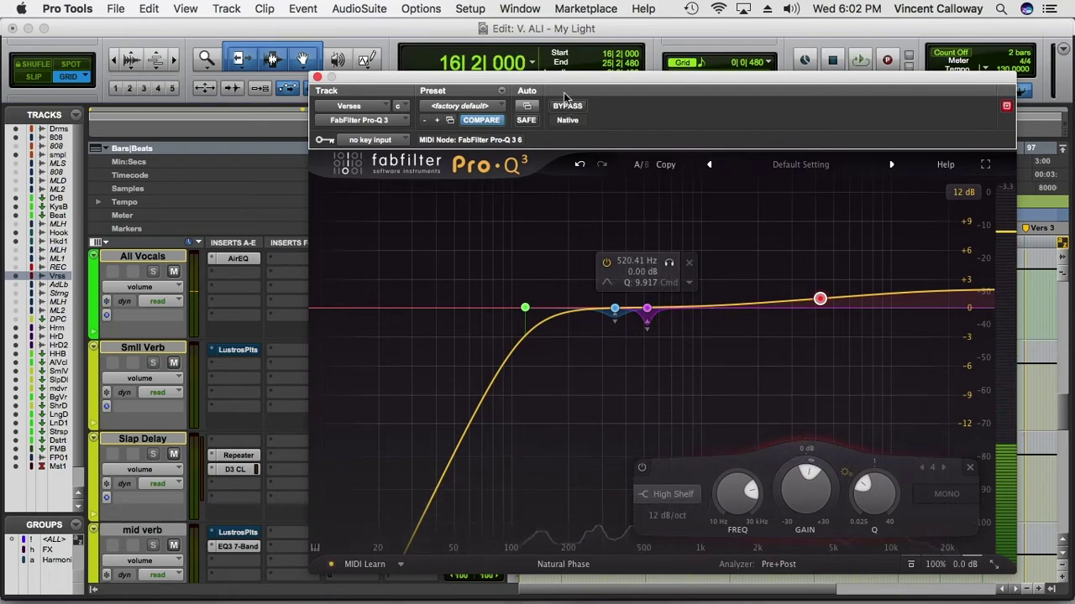
{"action": "left_click", "coordinate": [567, 106]}
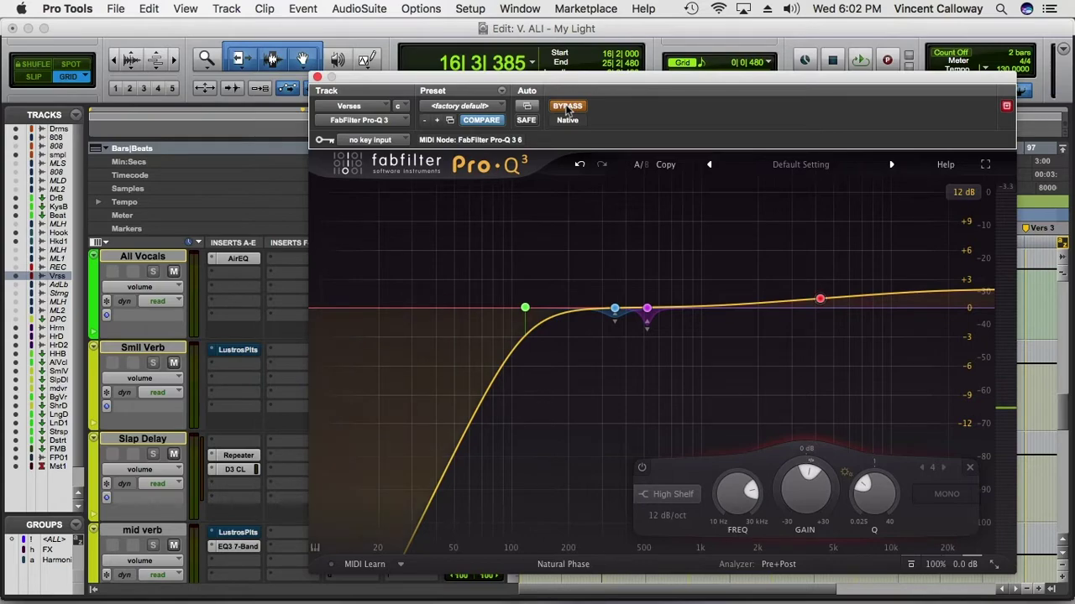
{"action": "key", "text": "space"}
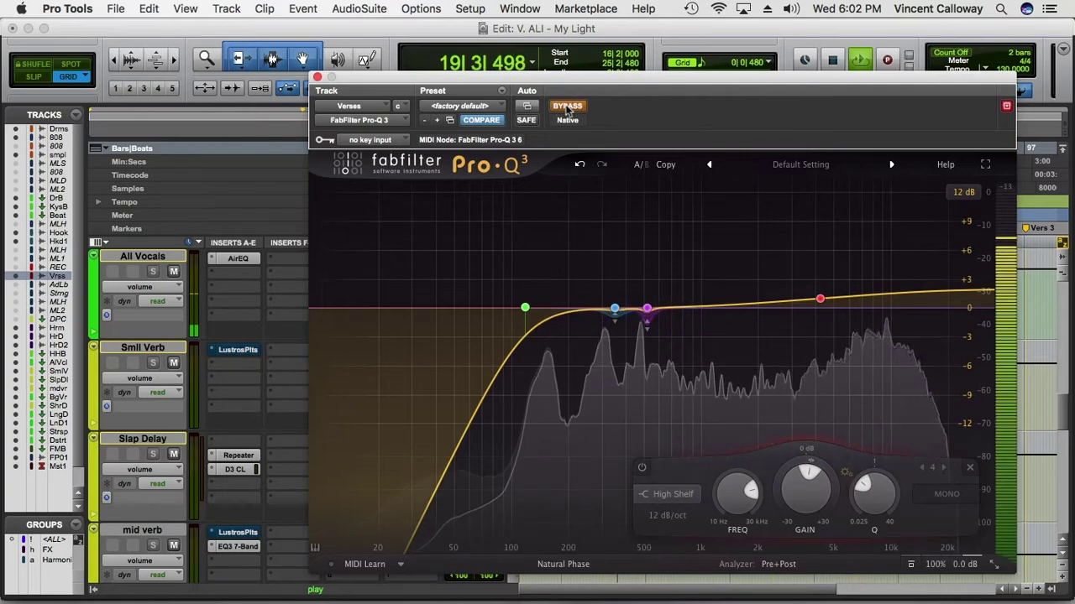
{"action": "left_click", "coordinate": [578, 106]}
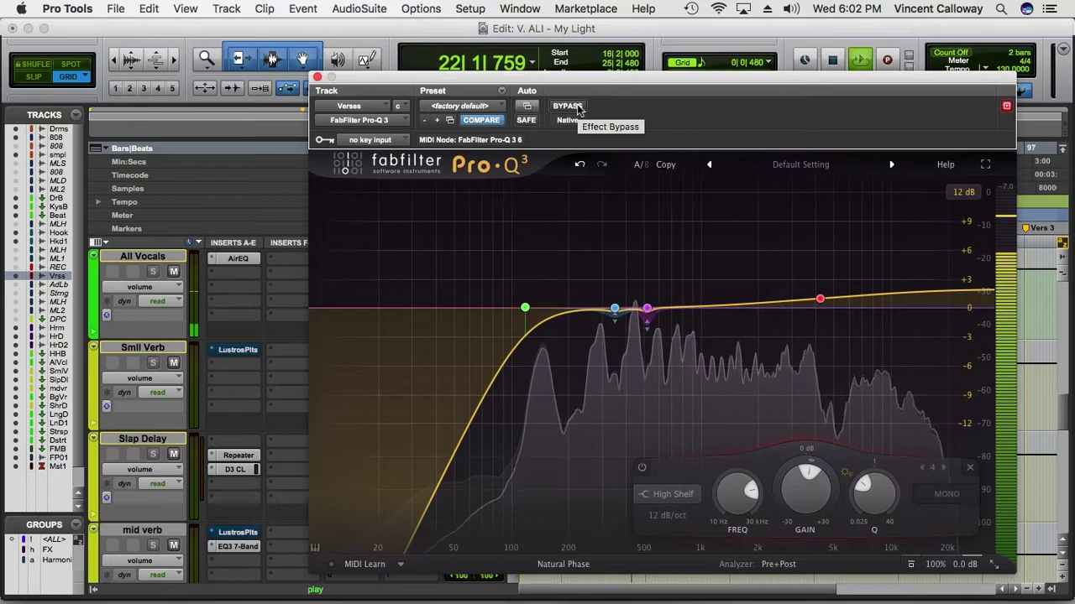
{"action": "left_click", "coordinate": [578, 106]}
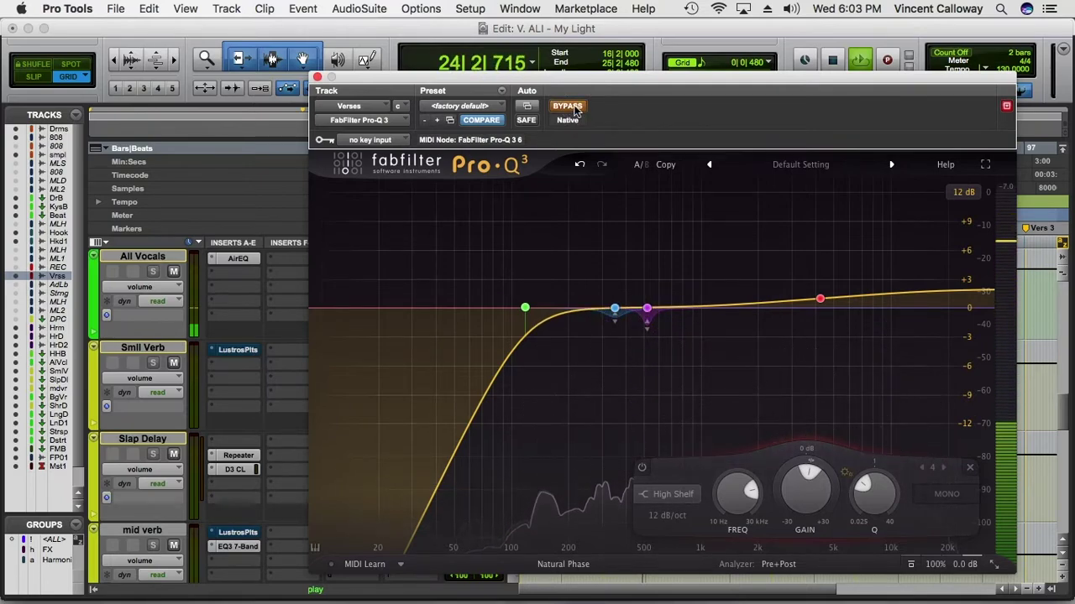
{"action": "left_click", "coordinate": [576, 106]}
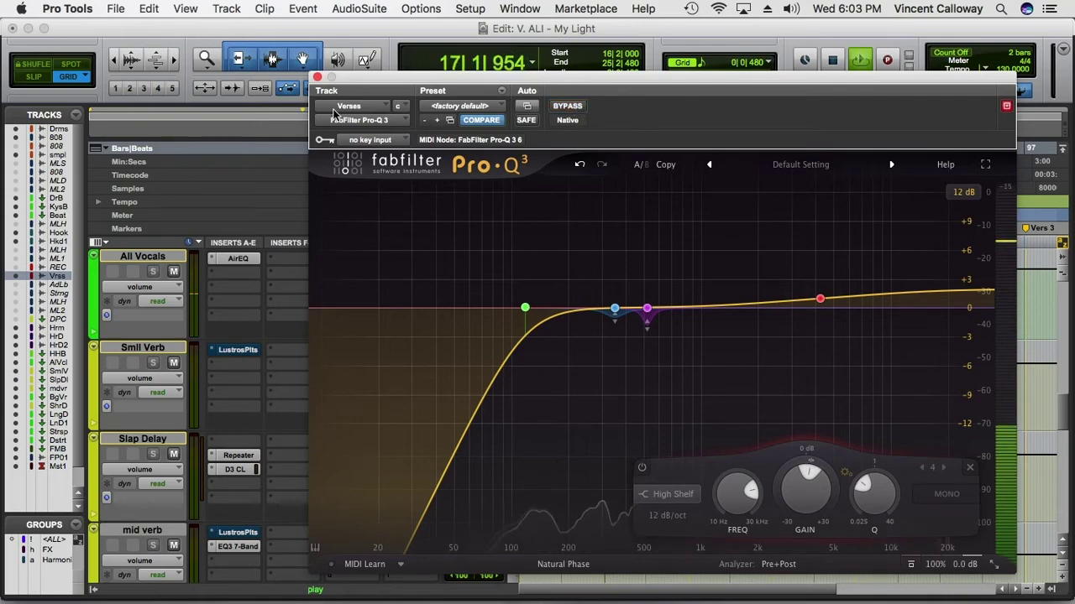
{"action": "key", "text": "space"}
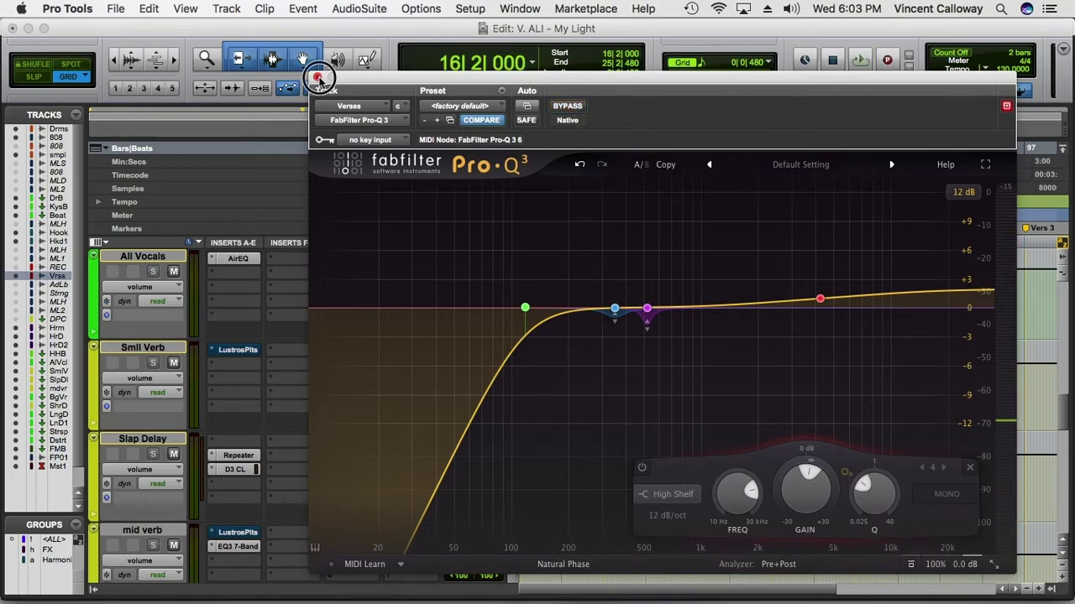
Close the Pro-Q 3 window, set the Verses track volume to 0.0 dB and play back the vocal
{"action": "left_click", "coordinate": [318, 78]}
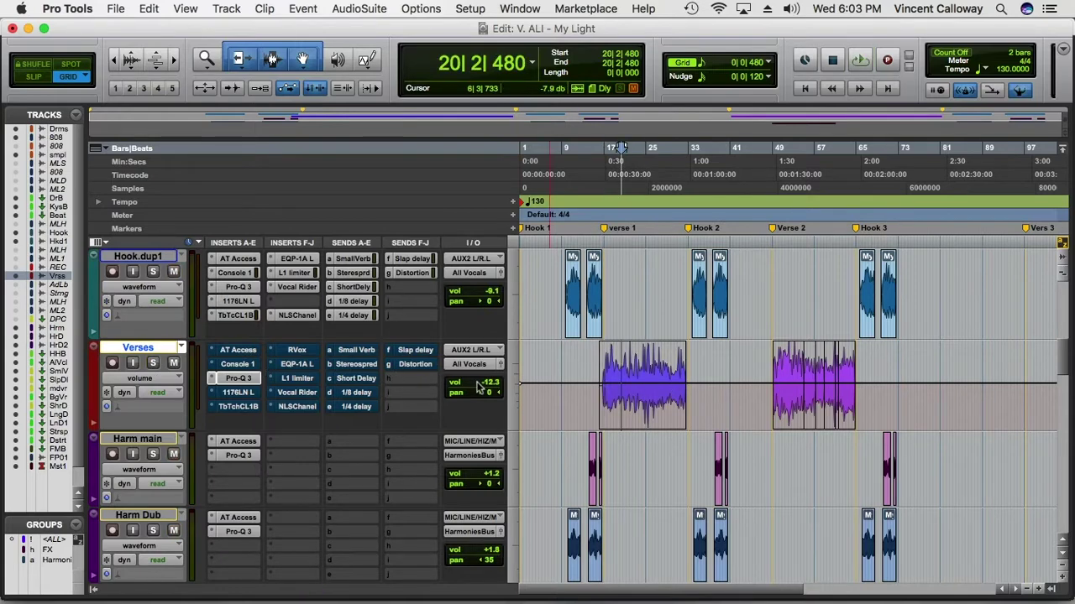
{"action": "left_click_drag", "start_coordinate": [473, 388], "coordinate": [481, 382]}
{"action": "key", "text": "space"}
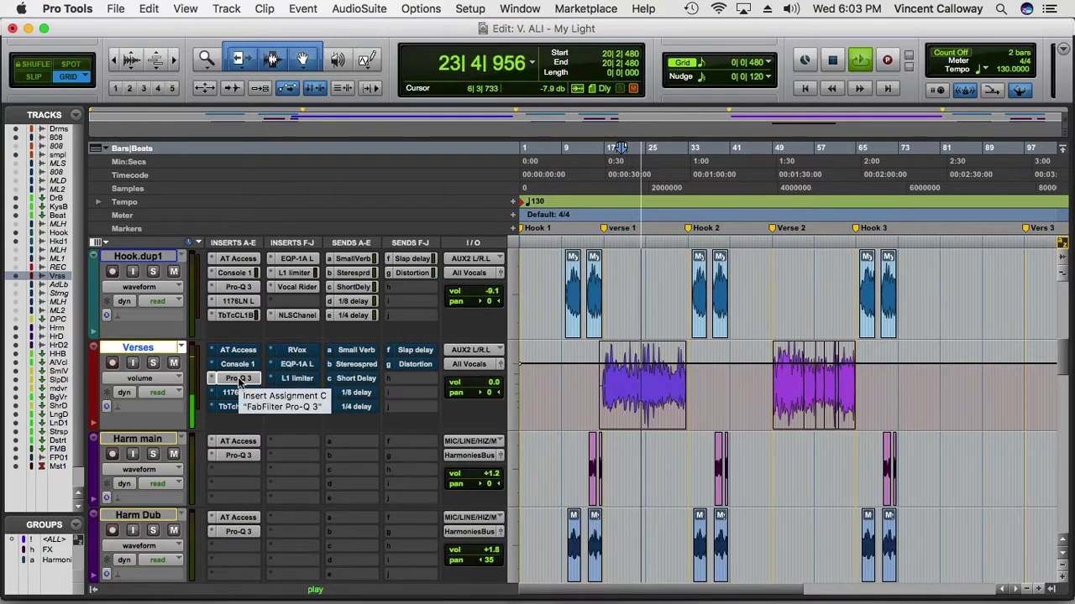
{"action": "key", "text": "space"}
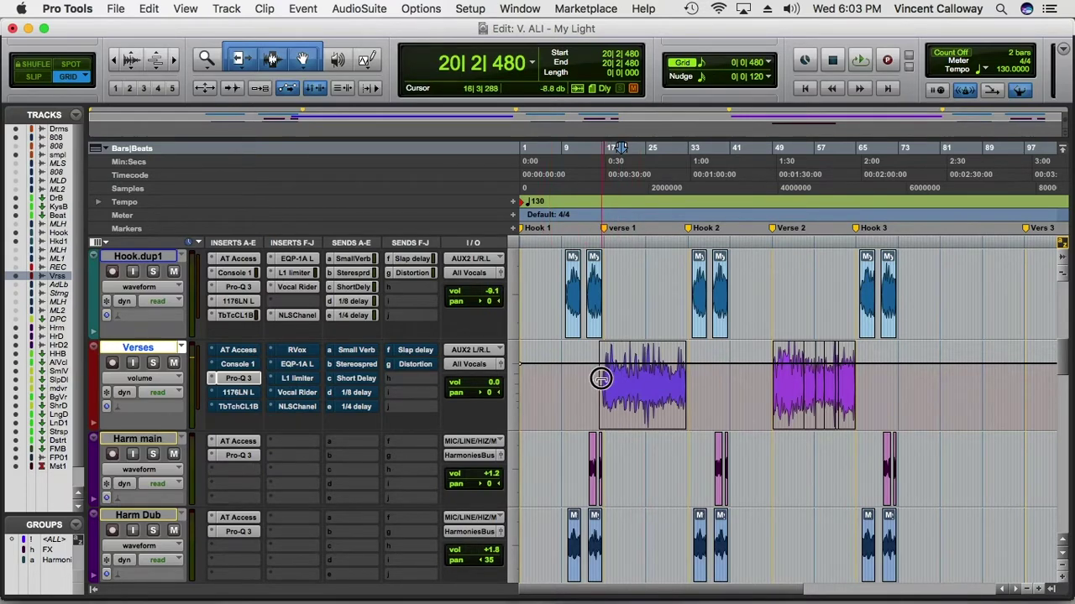
Select the second half of the verse 1 clip on the Verses track, from 24|4|000 to 32|4|480
{"action": "left_click_drag", "start_coordinate": [601, 379], "coordinate": [652, 374]}
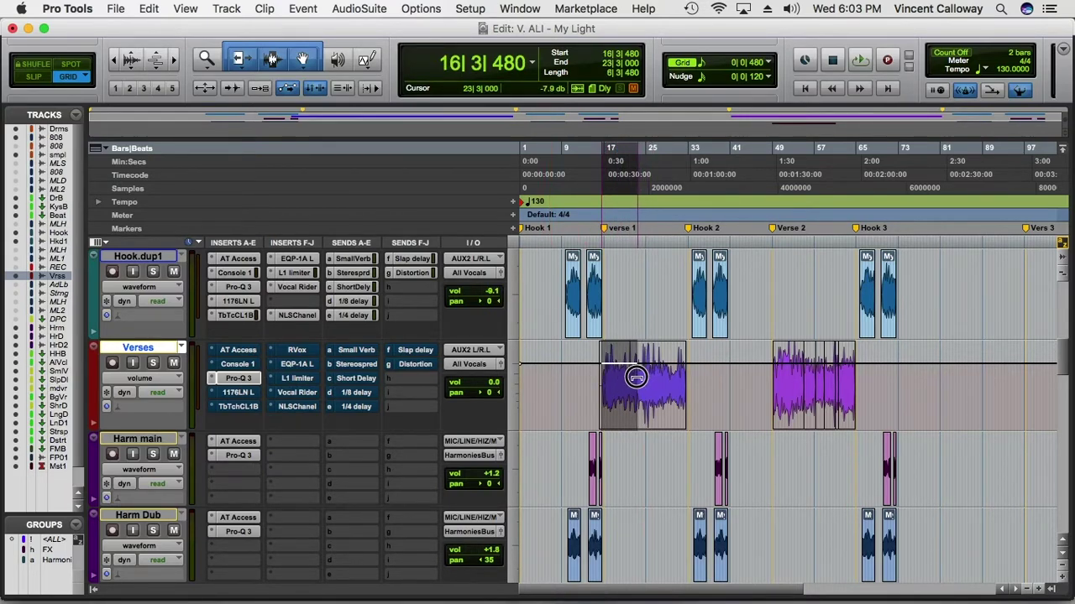
{"action": "left_click", "coordinate": [612, 381]}
{"action": "left_click_drag", "start_coordinate": [638, 378], "coordinate": [688, 374]}
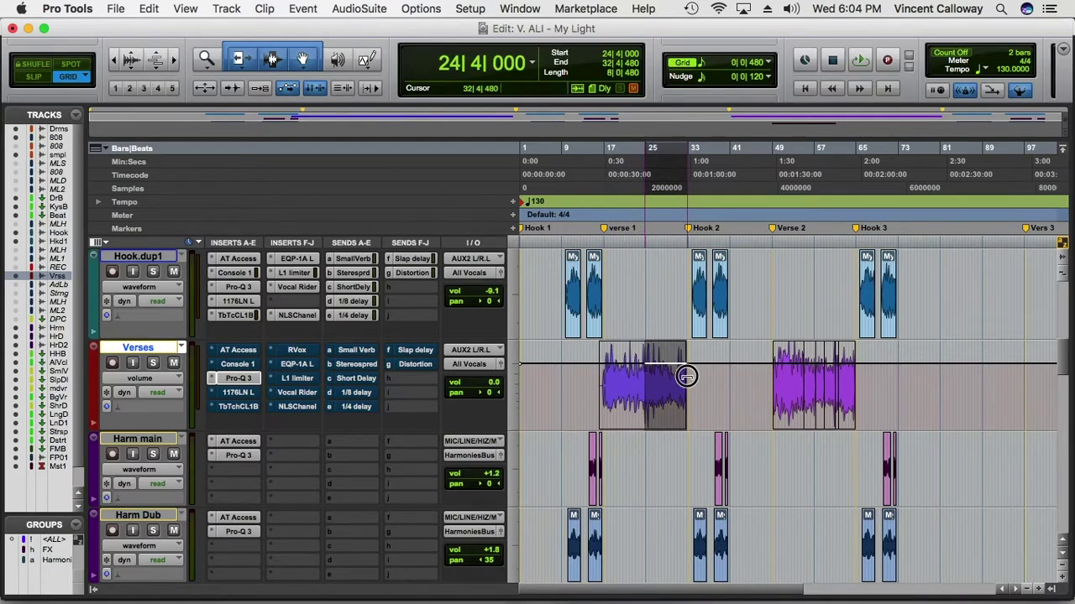
Play the selected half of verse 1 repeatedly, toggling the Pro-Q 3 insert's bypass to compare the vocal with and without EQ
{"action": "left_click", "coordinate": [239, 379]}
{"action": "key", "text": "space"}
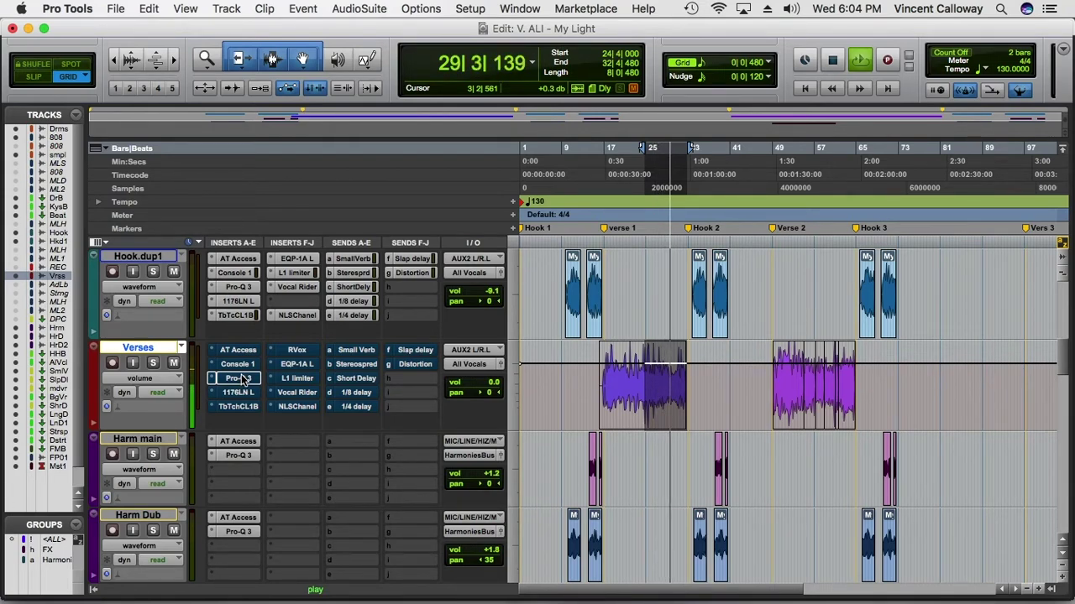
{"action": "key", "text": "space"}
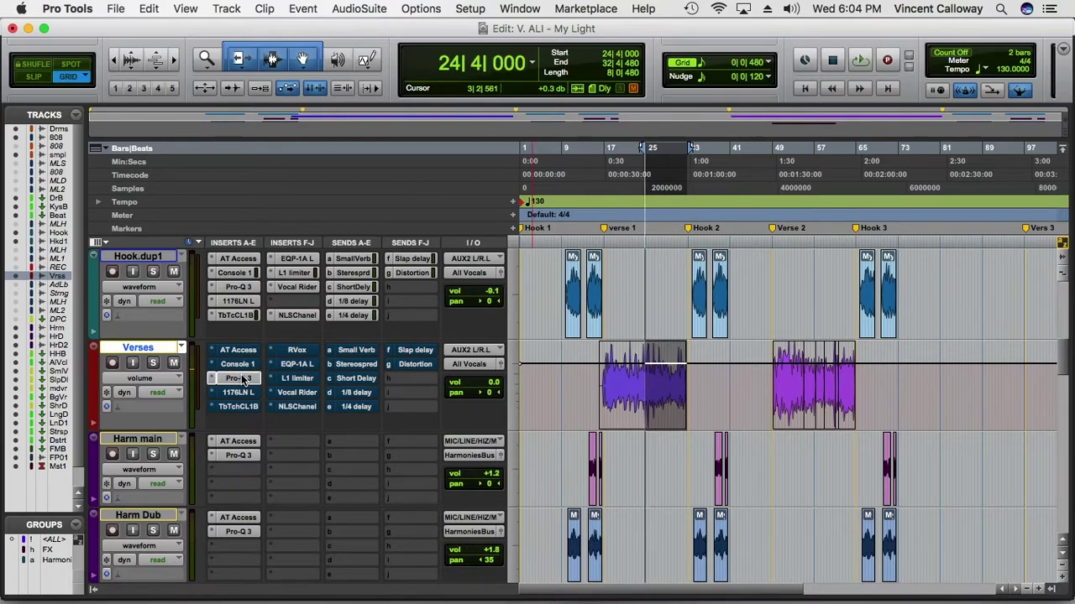
{"action": "key", "text": "space"}
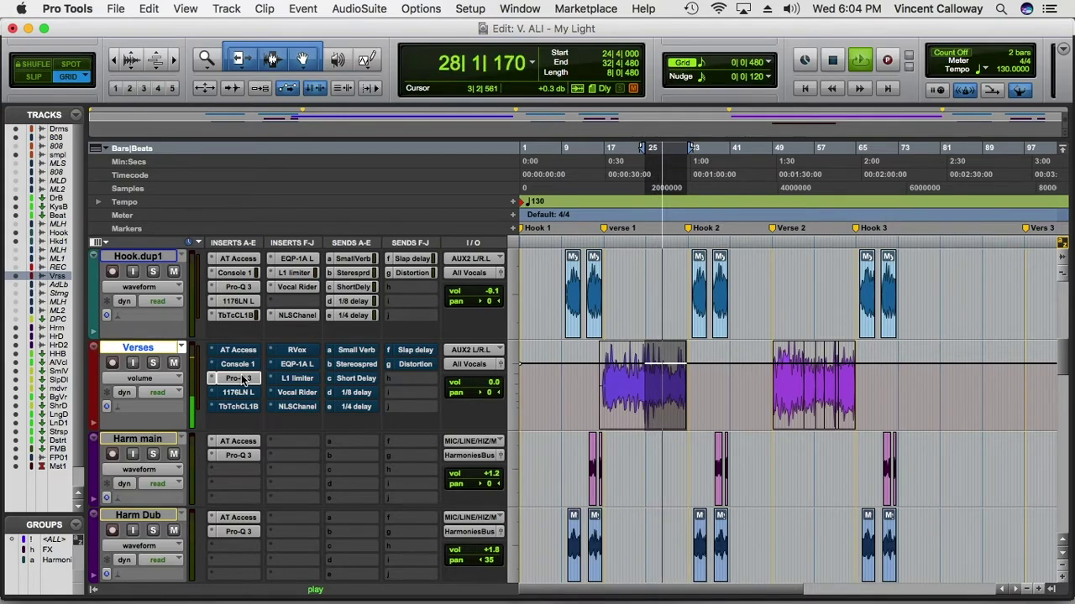
{"action": "key", "text": "space"}
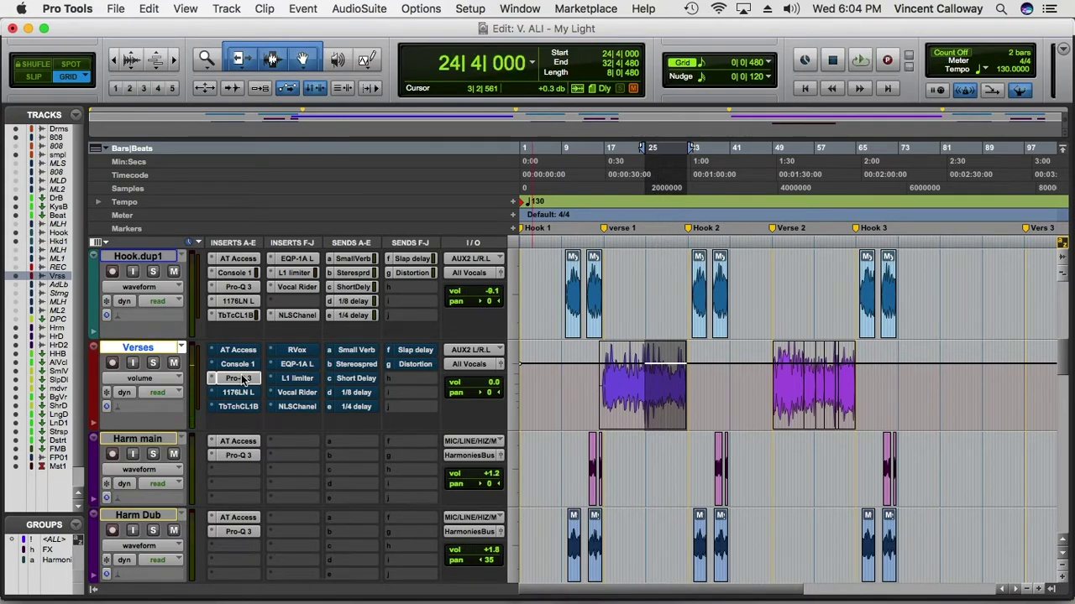
{"action": "key", "text": "space"}
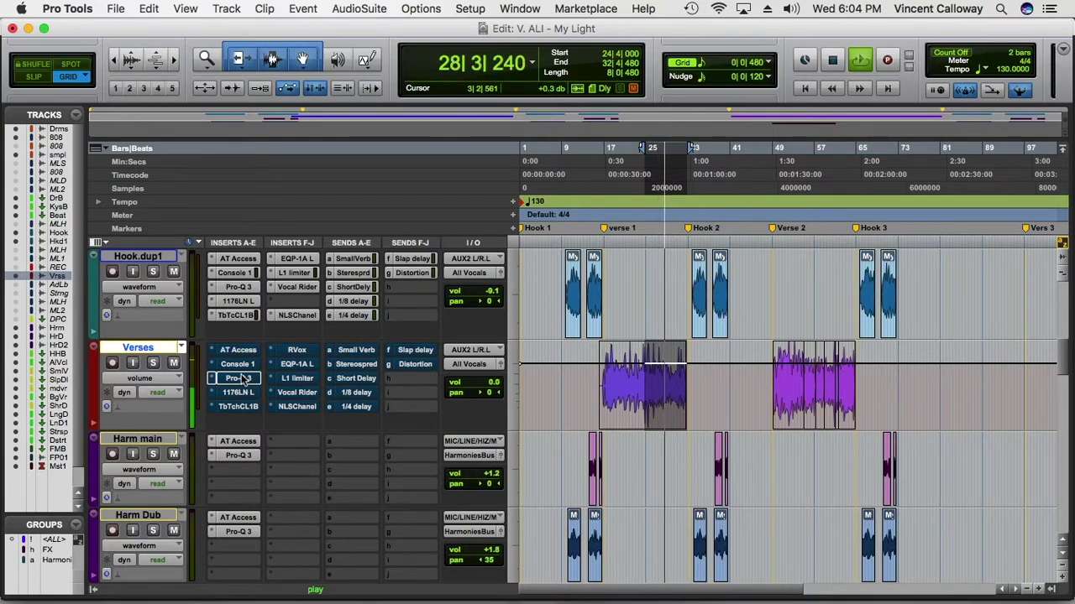
Restart playback of the selected verse 1 section, lower the output level of the Verses track's Pro-Q 3 to -0.5 dB, and stop playback
{"action": "key", "text": "space"}
{"action": "key", "text": "space"}
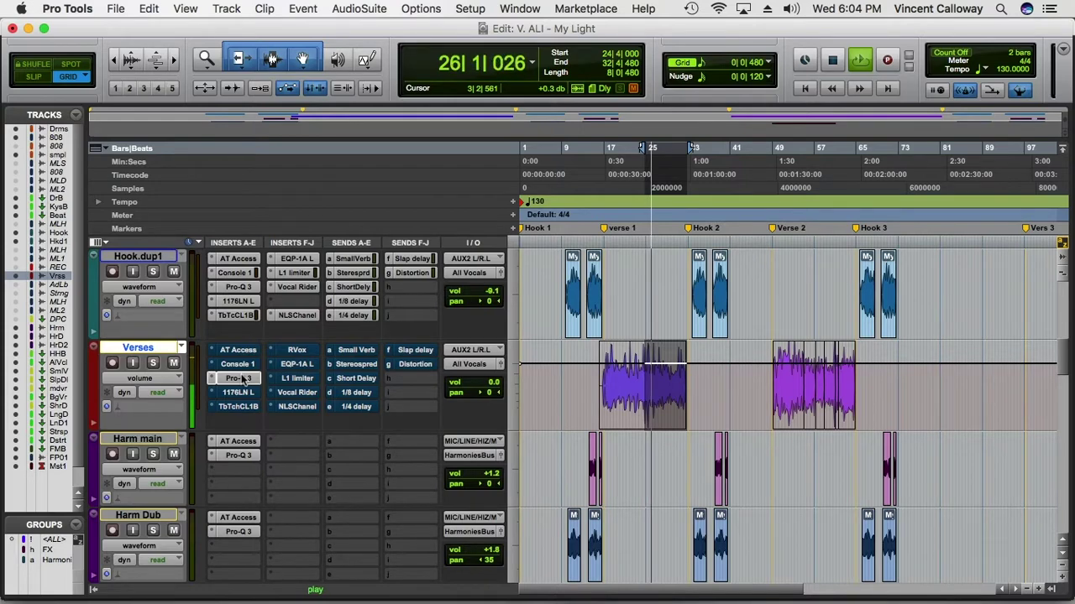
{"action": "left_click", "coordinate": [239, 379]}
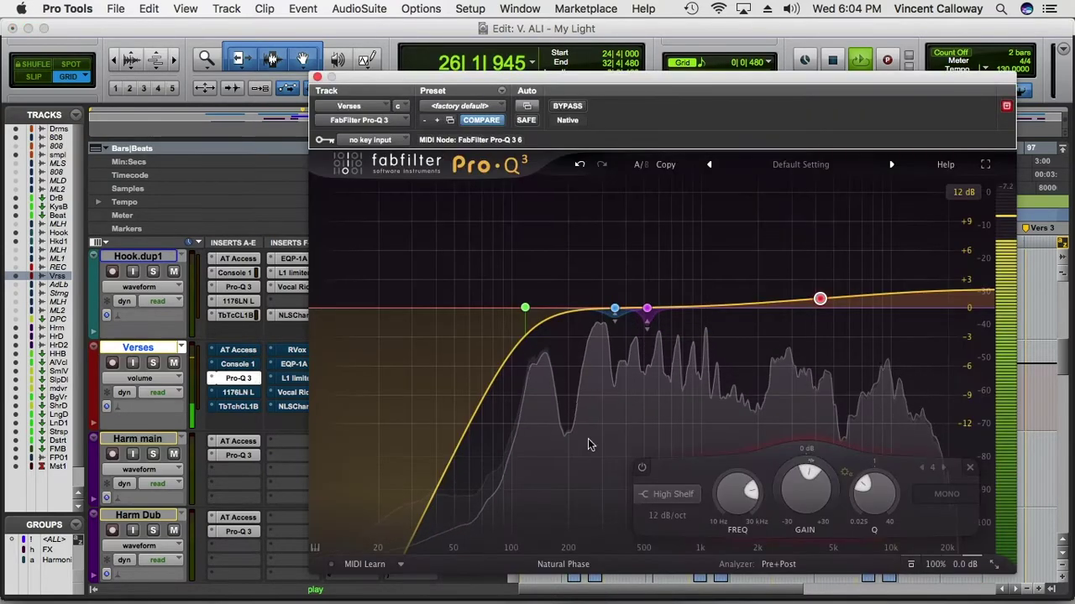
{"action": "mouse_move", "coordinate": [964, 566]}
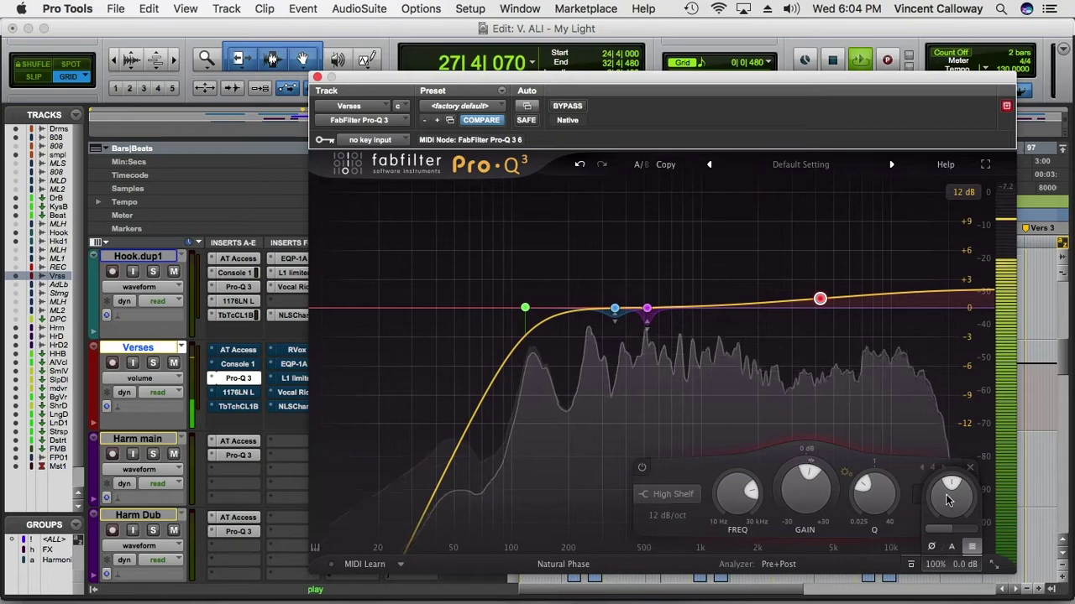
{"action": "left_click_drag", "start_coordinate": [947, 503], "coordinate": [947, 518]}
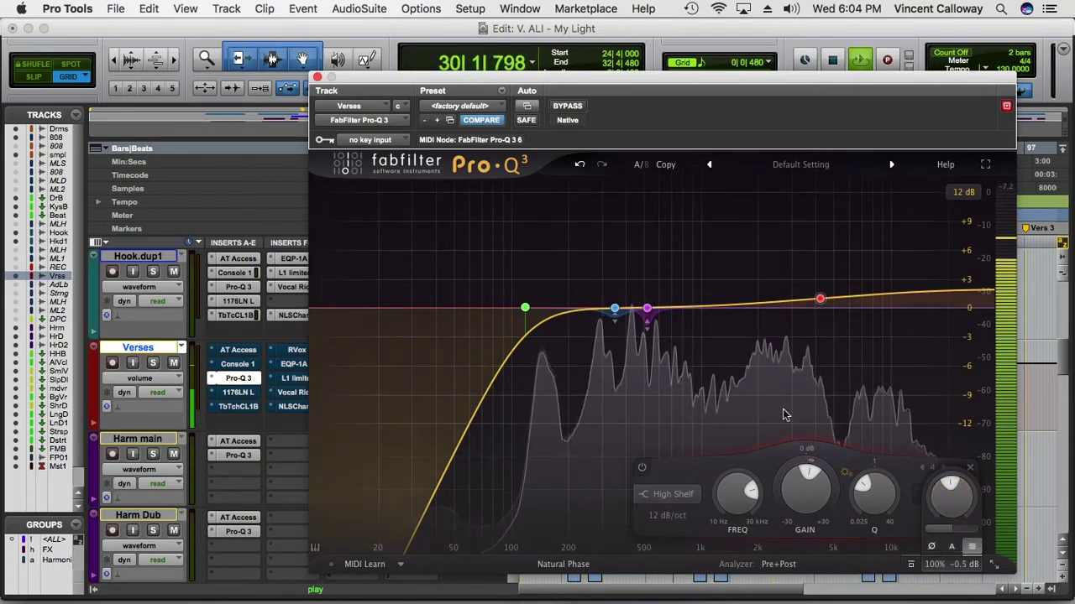
{"action": "key", "text": "space"}
Close the Pro-Q 3 window of the Verses track to return to the full Edit window
{"action": "left_click", "coordinate": [317, 76]}
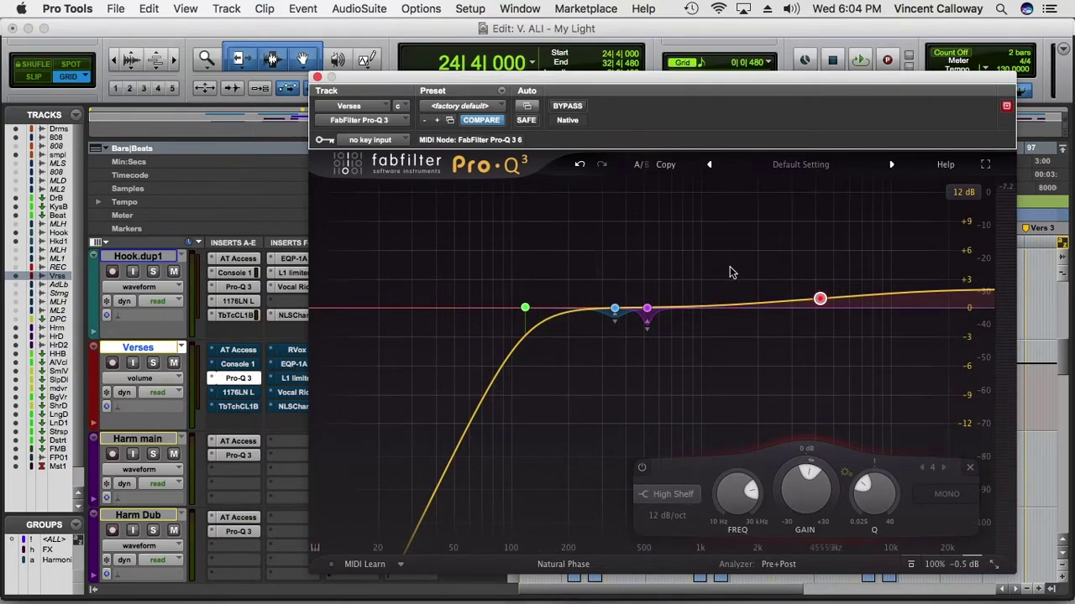
{"action": "scroll", "coordinate": [731, 268], "scroll_direction": "right", "scroll_amount": 3}
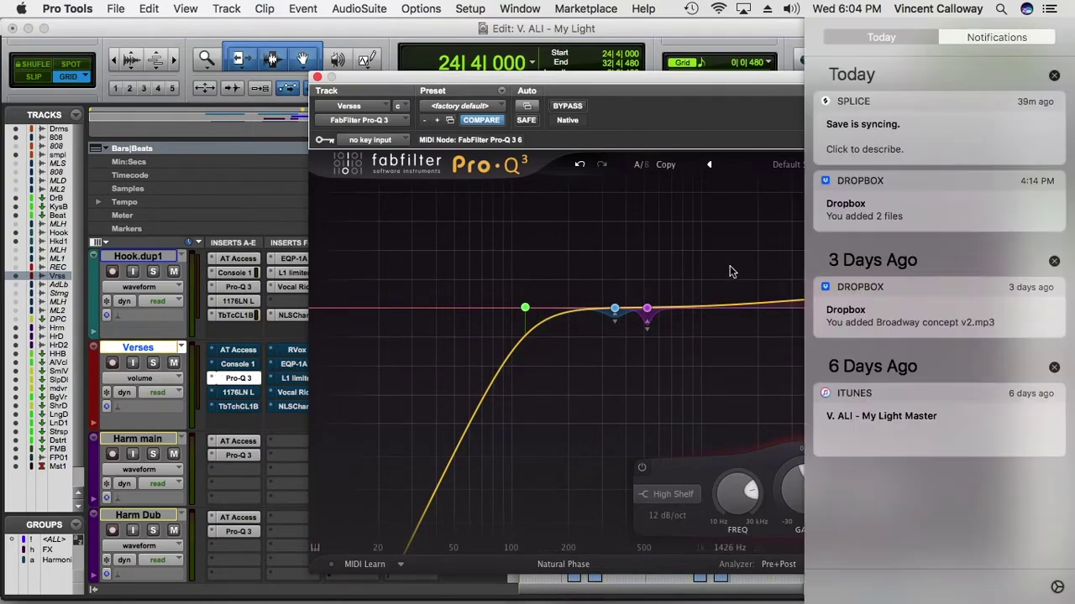
{"action": "left_click", "coordinate": [693, 82]}
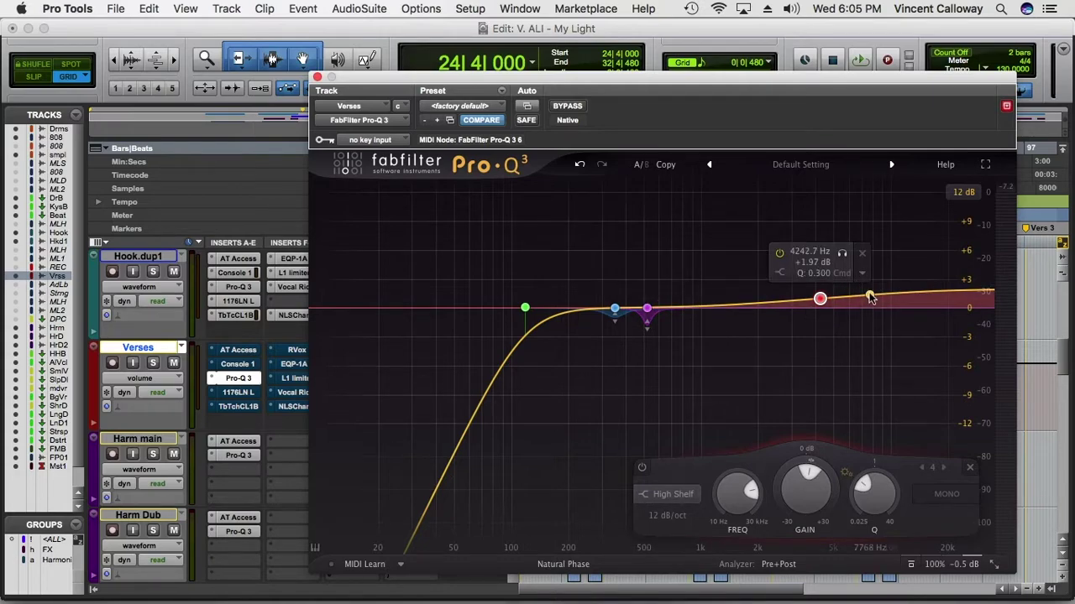
{"action": "left_click", "coordinate": [317, 78]}
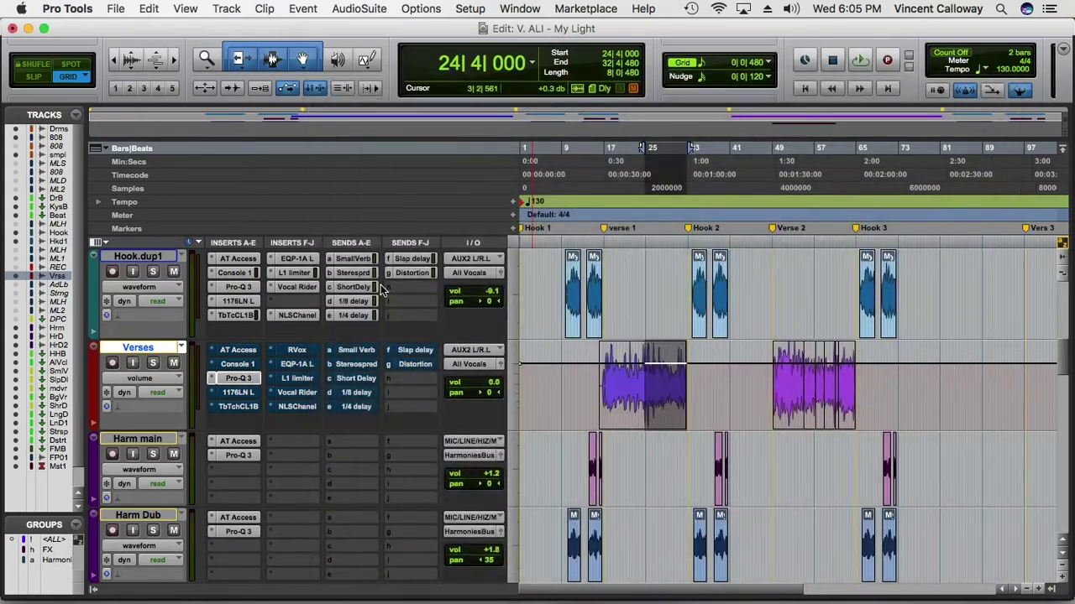